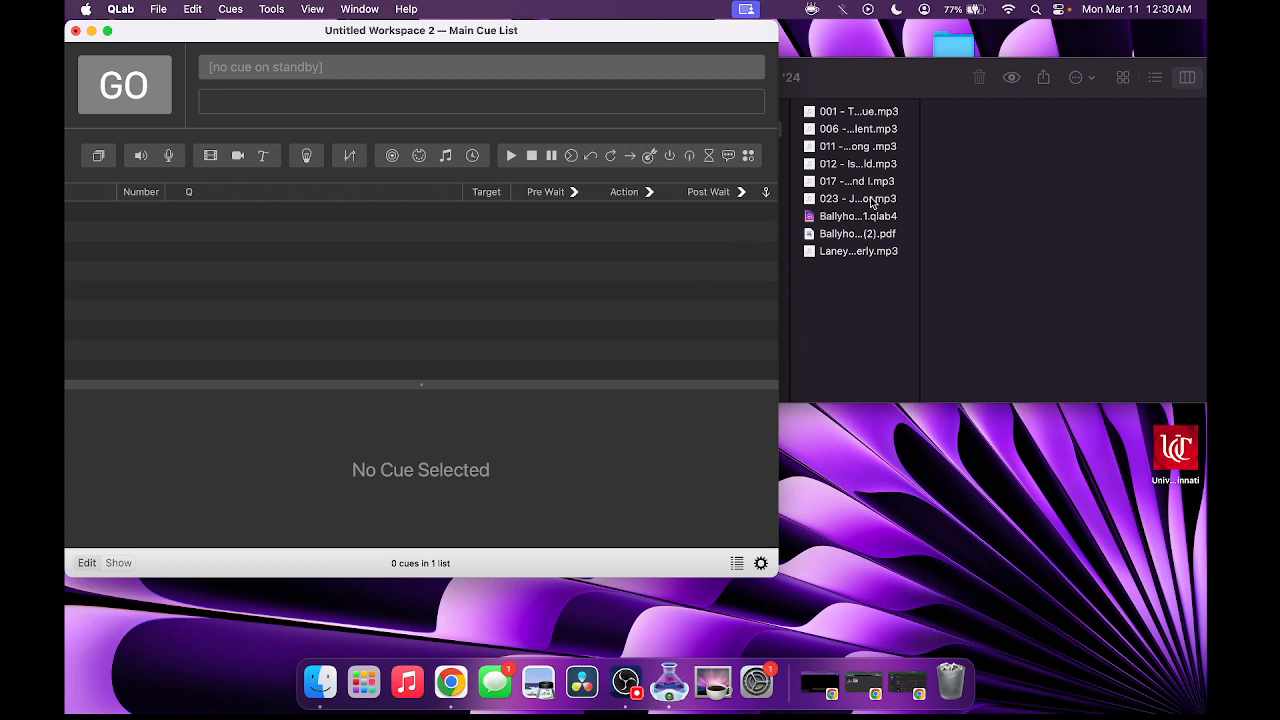
- Bring the Finder window with the Ballyhoo '24 mp3 tracks in front of the empty QLab workspace
{"action": "left_click", "coordinate": [957, 176]}
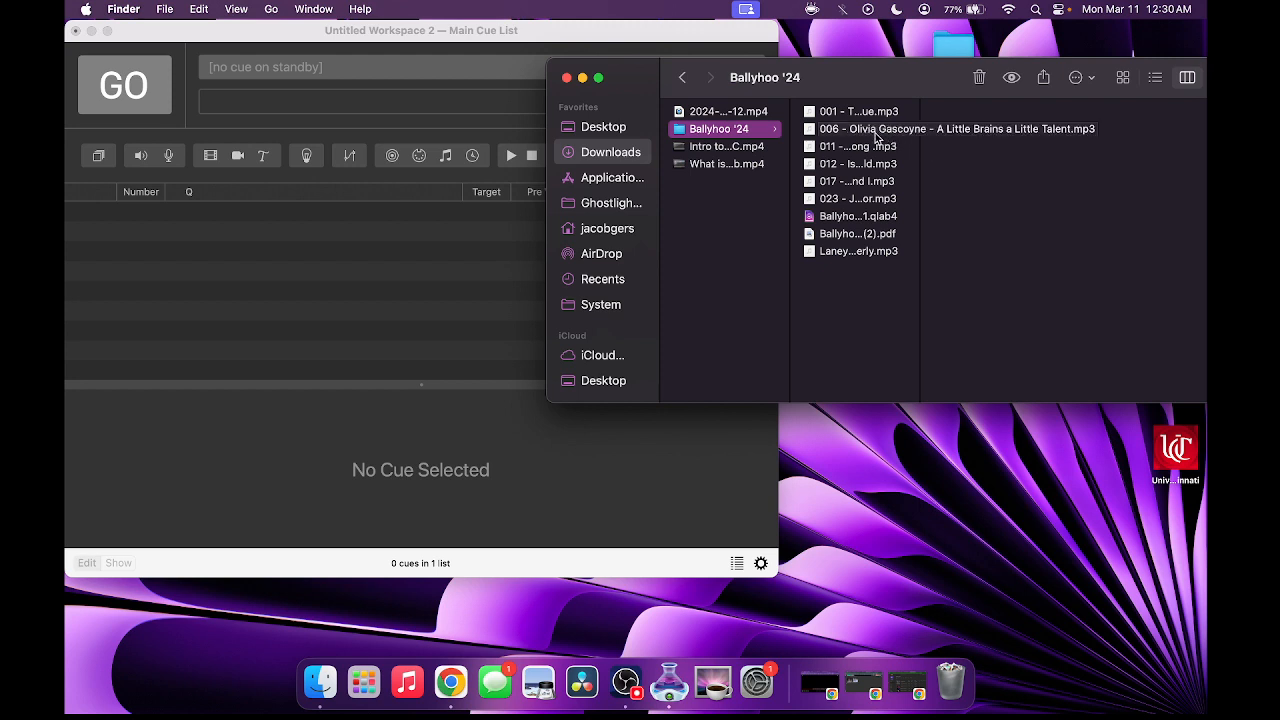
- Drag the 006 song, 001 Prologue and 012 Part of Your World mp3s into the cue list
{"action": "left_click_drag", "start_coordinate": [876, 137], "coordinate": [440, 242]}
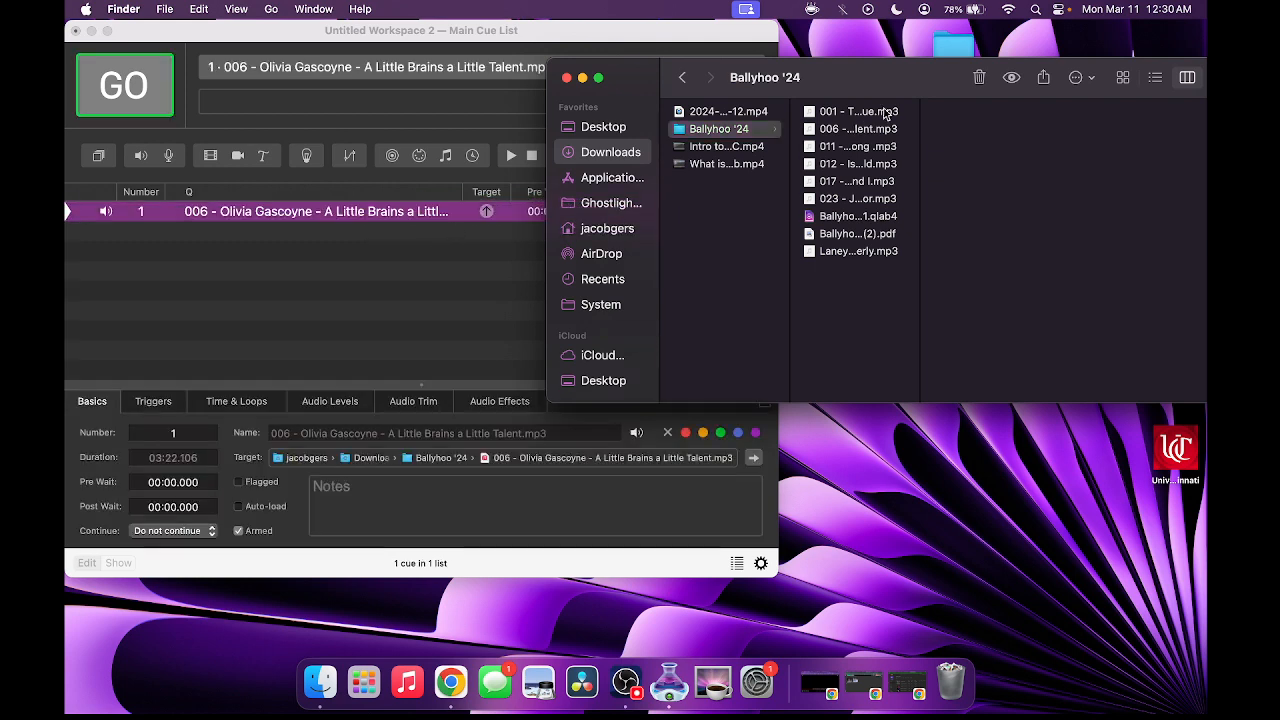
{"action": "left_click_drag", "start_coordinate": [884, 115], "coordinate": [470, 272]}
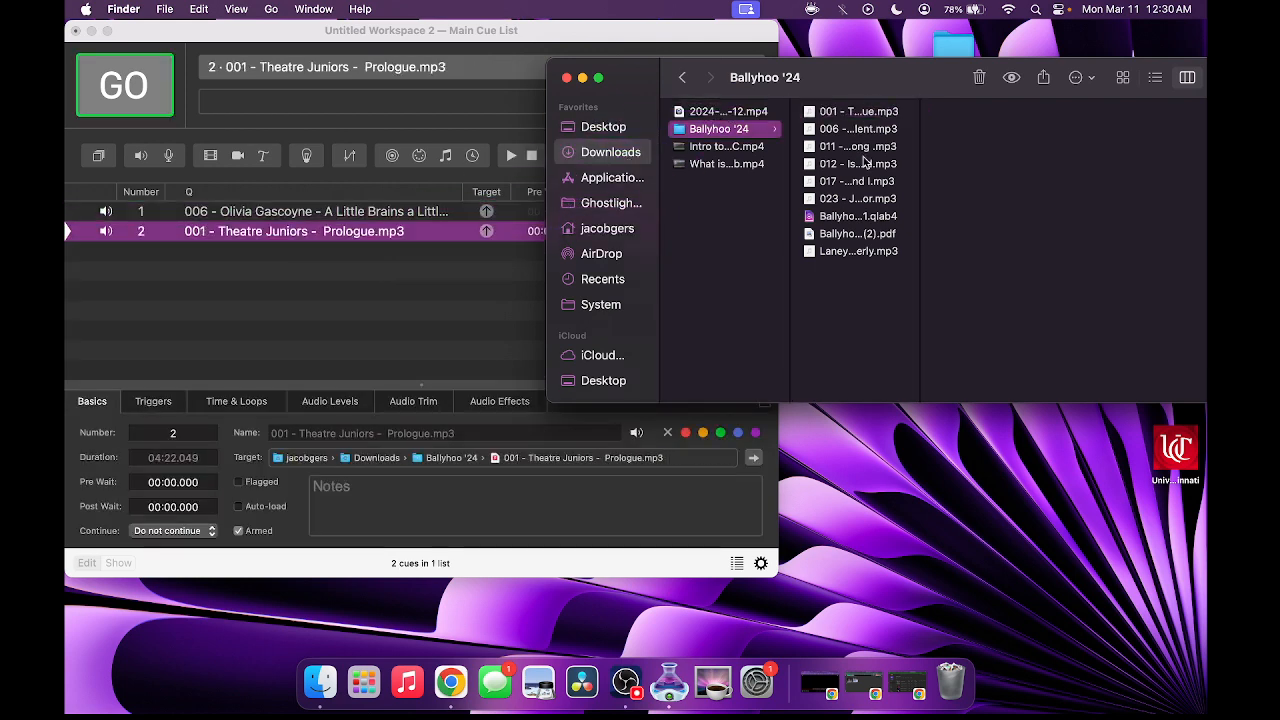
{"action": "left_click_drag", "start_coordinate": [865, 163], "coordinate": [435, 297]}
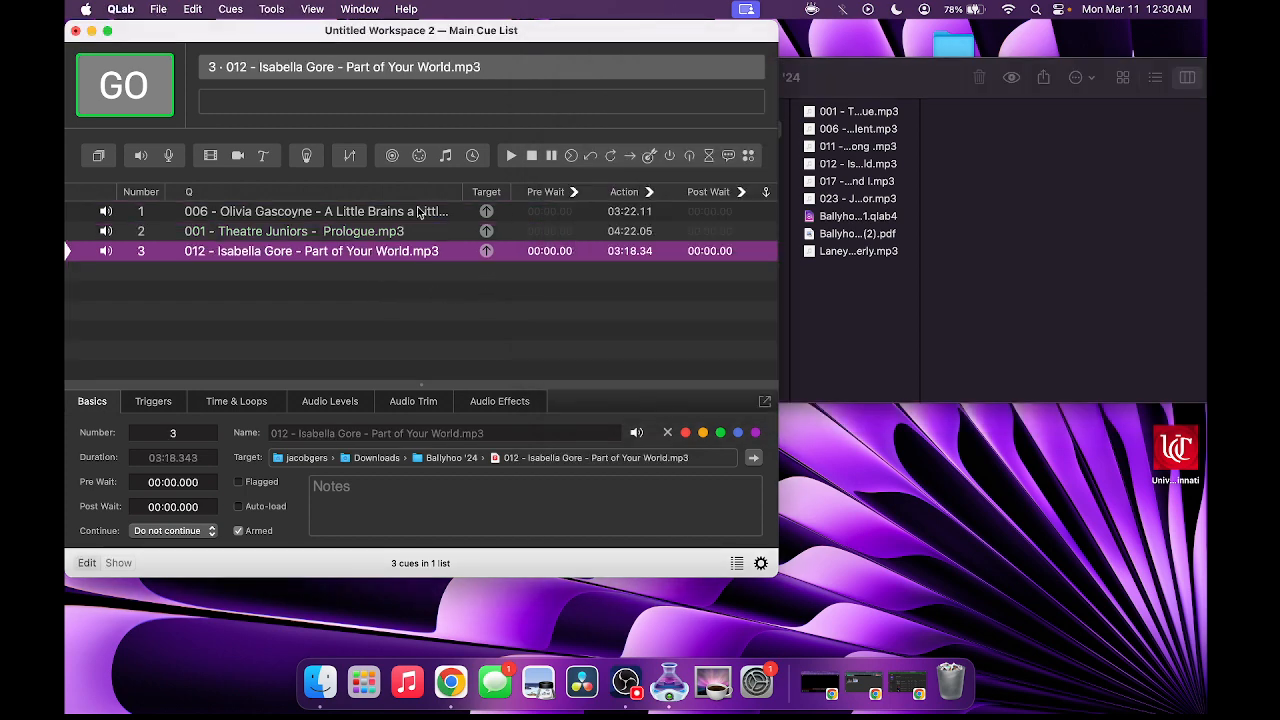
- Delete the Part of Your World and 006 song cues, leaving the Prologue cue selected
{"action": "key", "text": "BackSpace"}
{"action": "left_click", "coordinate": [383, 209]}
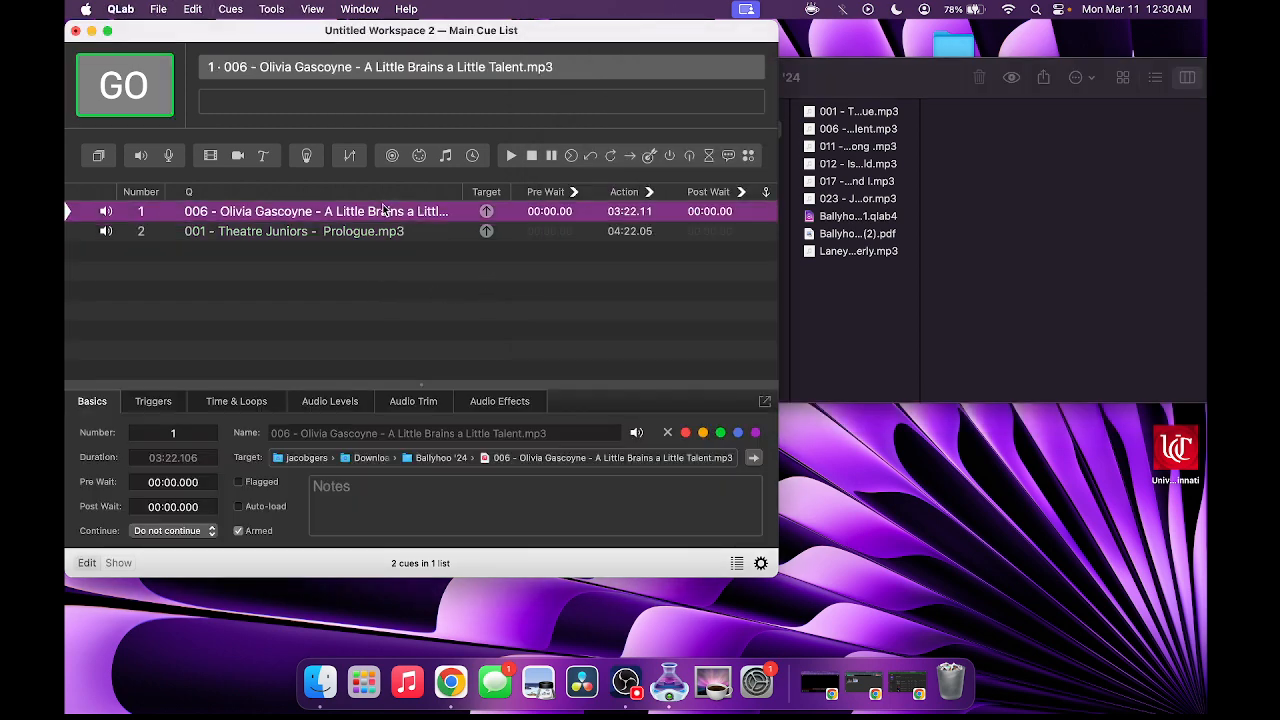
{"action": "key", "text": "BackSpace"}
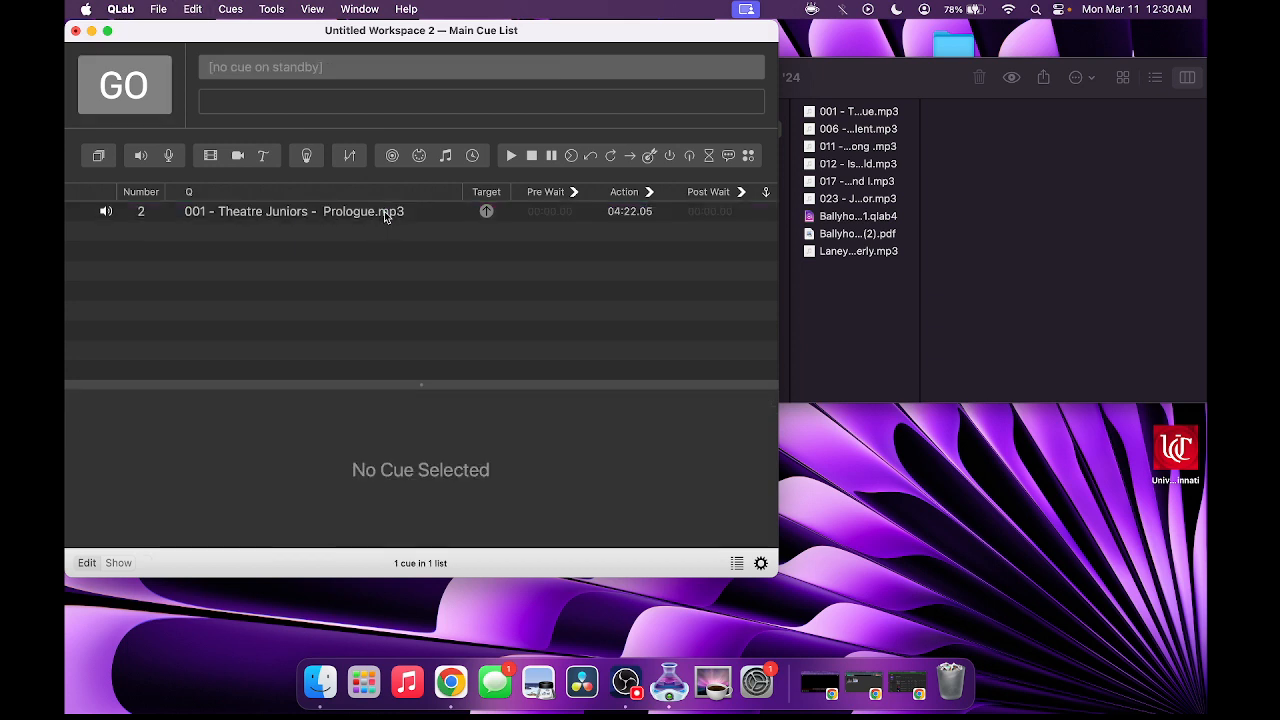
{"action": "left_click", "coordinate": [384, 211]}
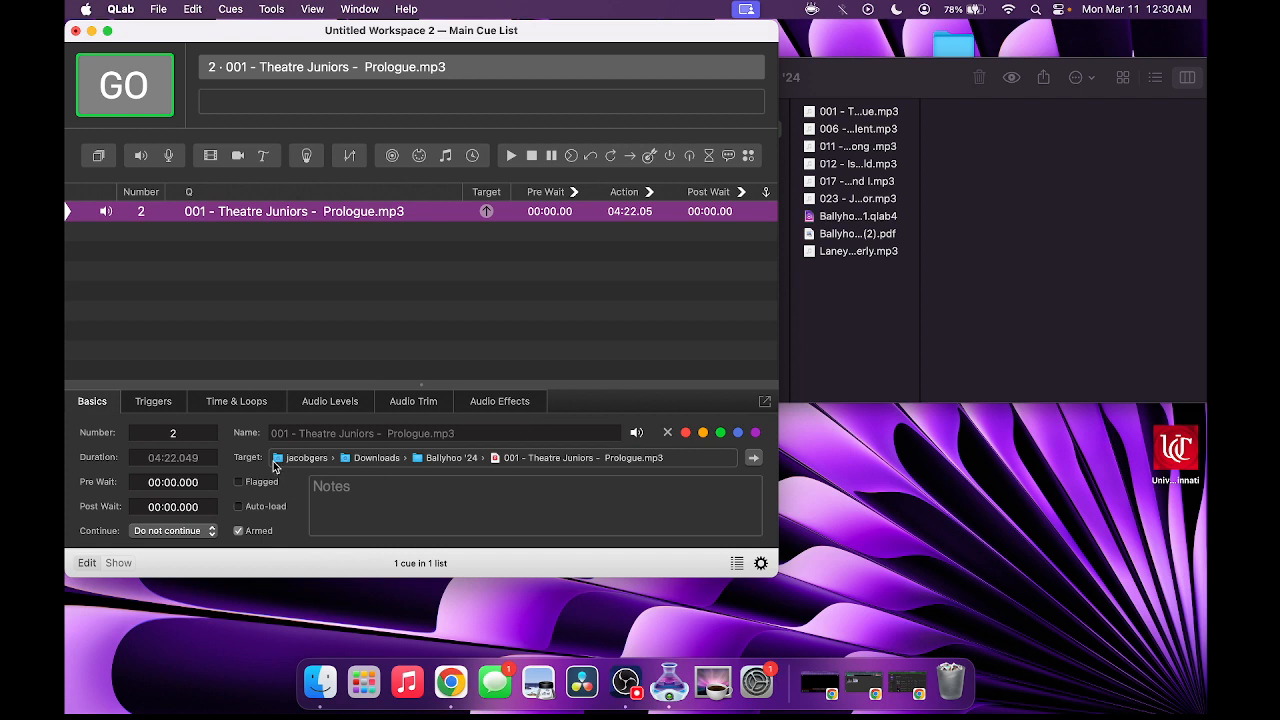
- Rename the Prologue cue to SONG
{"action": "left_click", "coordinate": [349, 433]}
{"action": "type", "text": "Ca"}
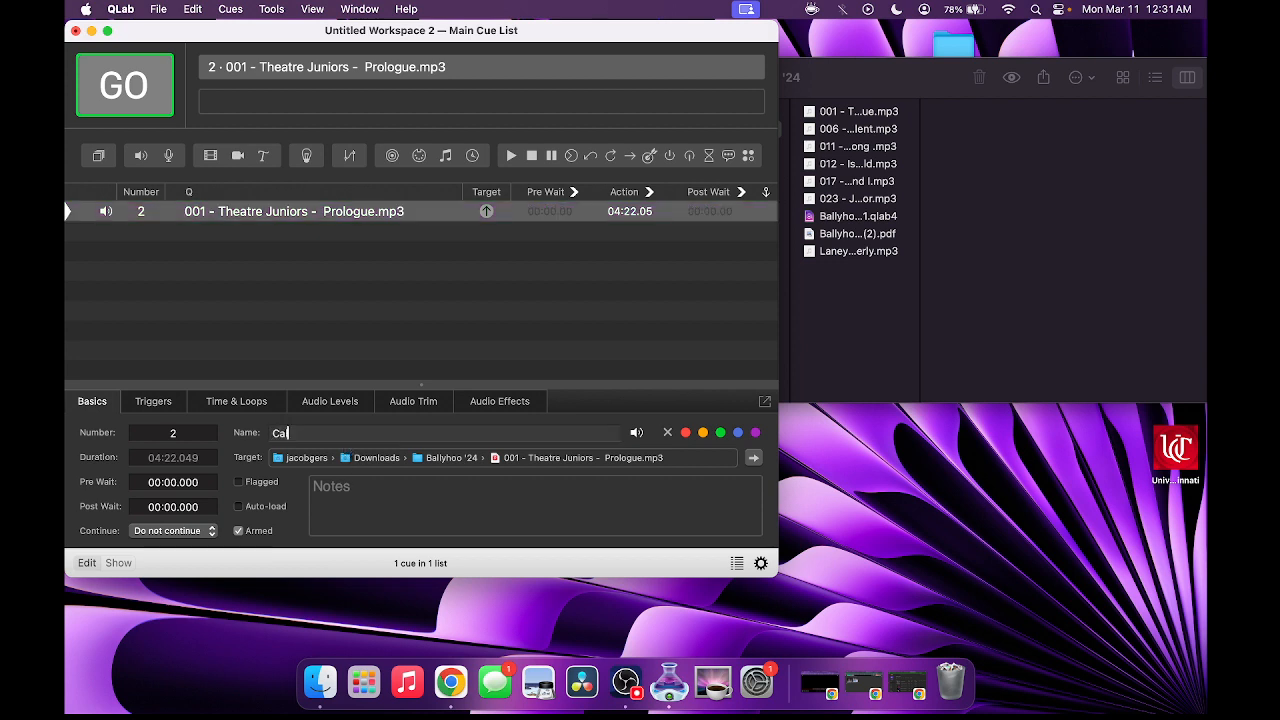
{"action": "type", "text": "ll"}
{"action": "key", "text": "Return"}
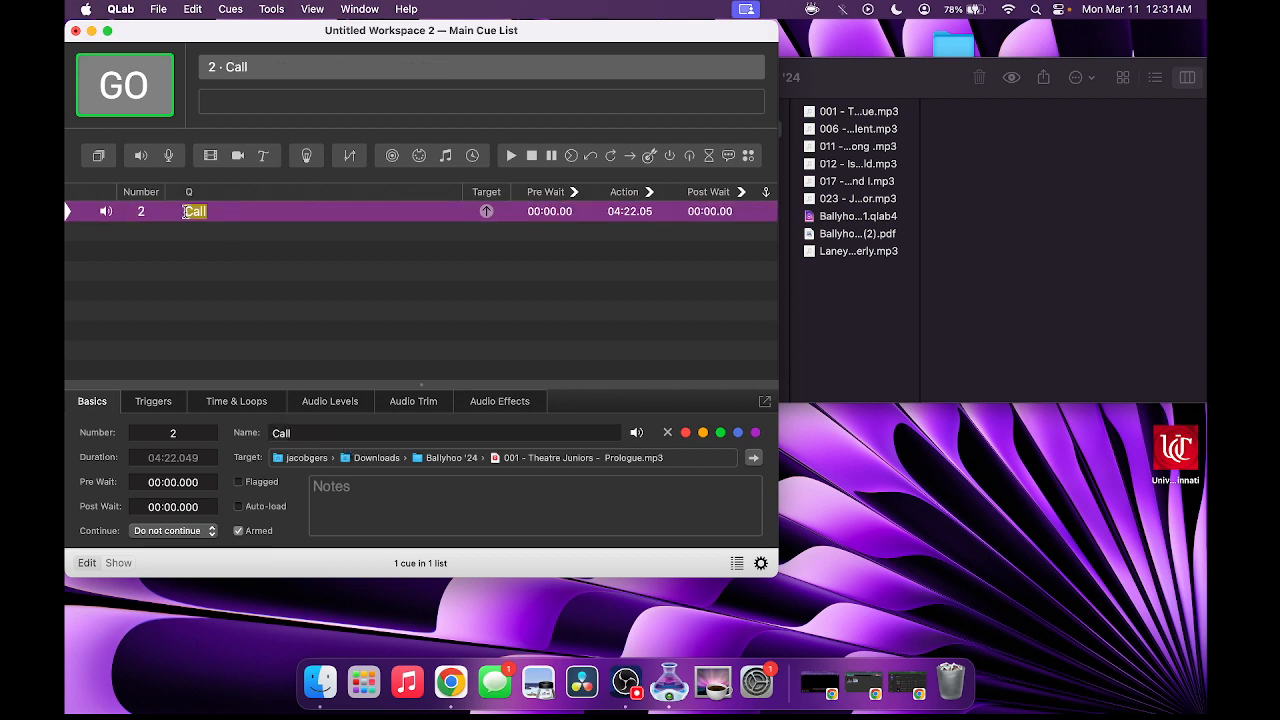
{"action": "double_click", "coordinate": [184, 211]}
{"action": "type", "text": "Name"}
{"action": "key", "text": "BackSpace"}
{"action": "key", "text": "BackSpace"}
{"action": "key", "text": "BackSpace"}
{"action": "key", "text": "BackSpace"}
{"action": "type", "text": "SONG"}
{"action": "key", "text": "Return"}
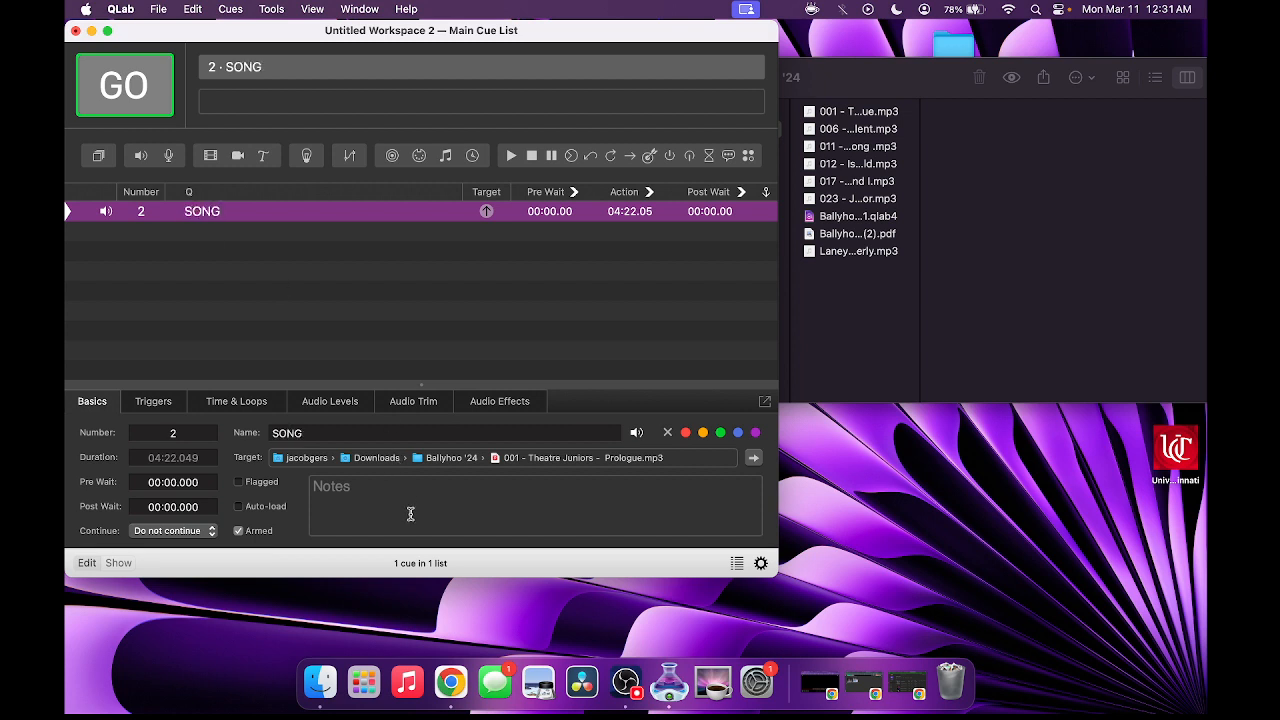
- Add the note NoTES to the SONG cue
{"action": "left_click", "coordinate": [411, 514]}
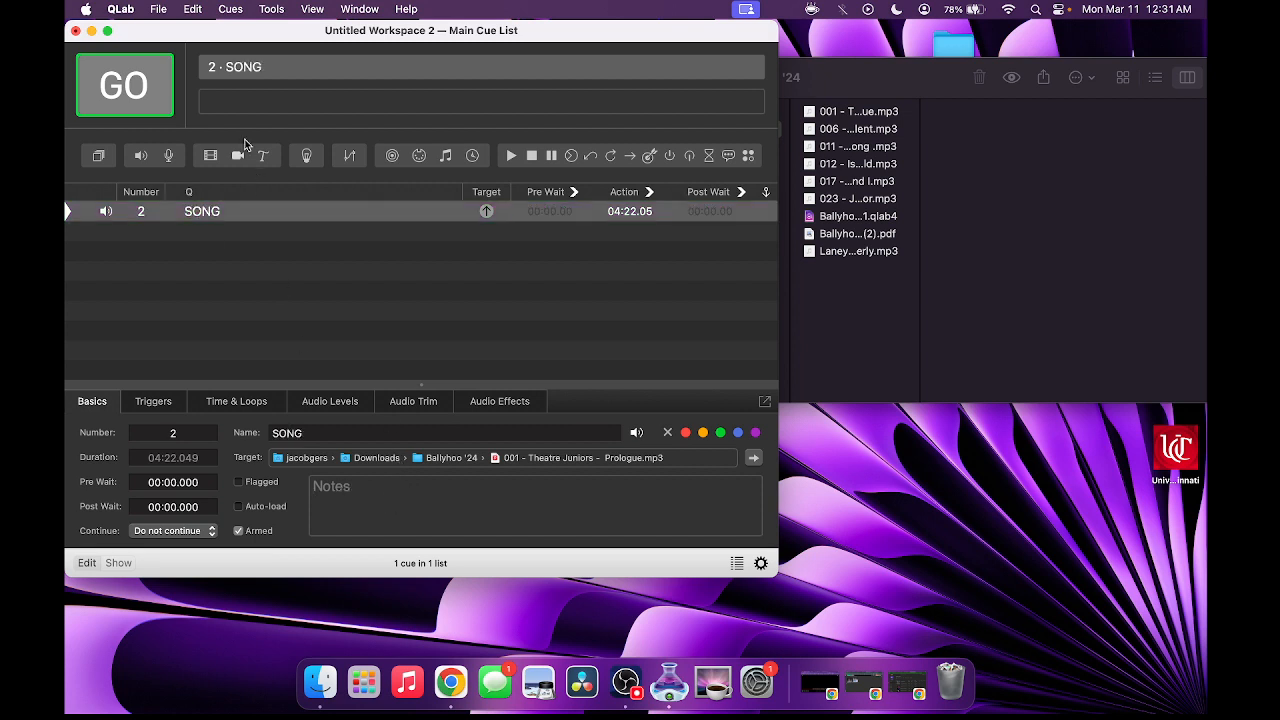
{"action": "left_click", "coordinate": [231, 104]}
{"action": "type", "text": "NoTES"}
{"action": "key", "text": "Return"}
{"action": "left_click", "coordinate": [433, 514]}
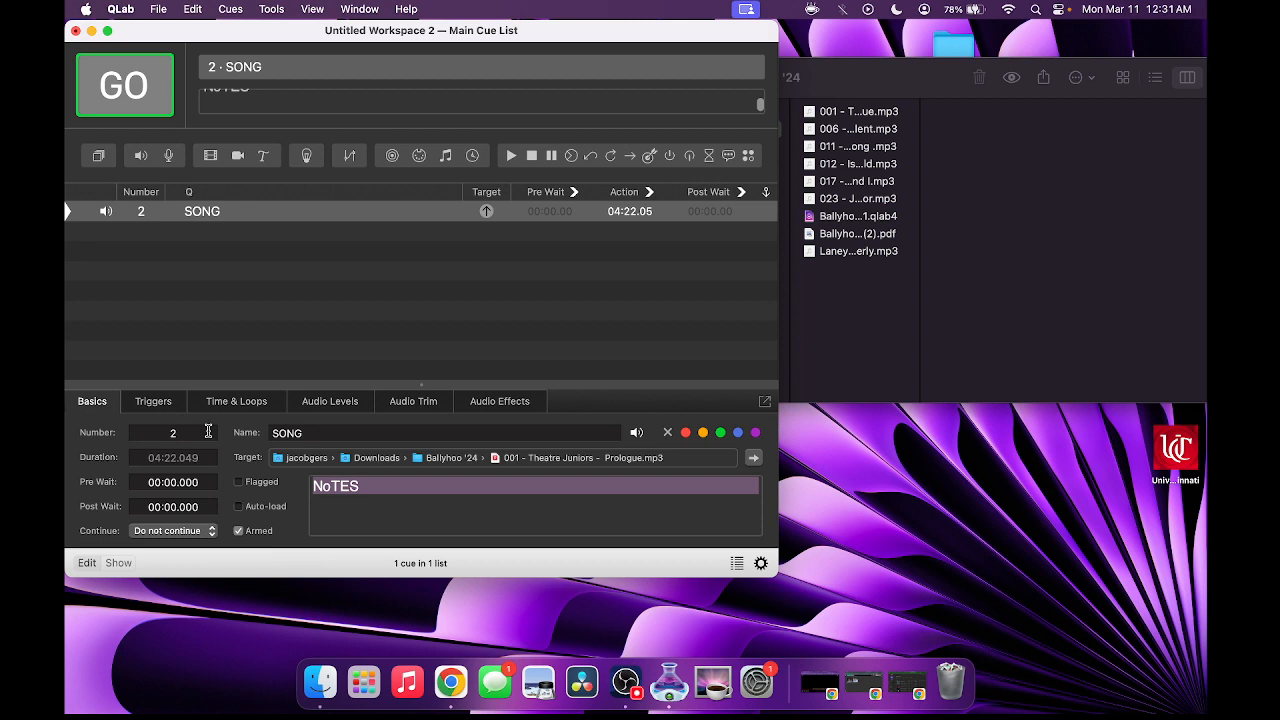
- Colour the SONG cue orange and reselect it
{"action": "left_click", "coordinate": [703, 432]}
{"action": "left_click", "coordinate": [605, 353]}
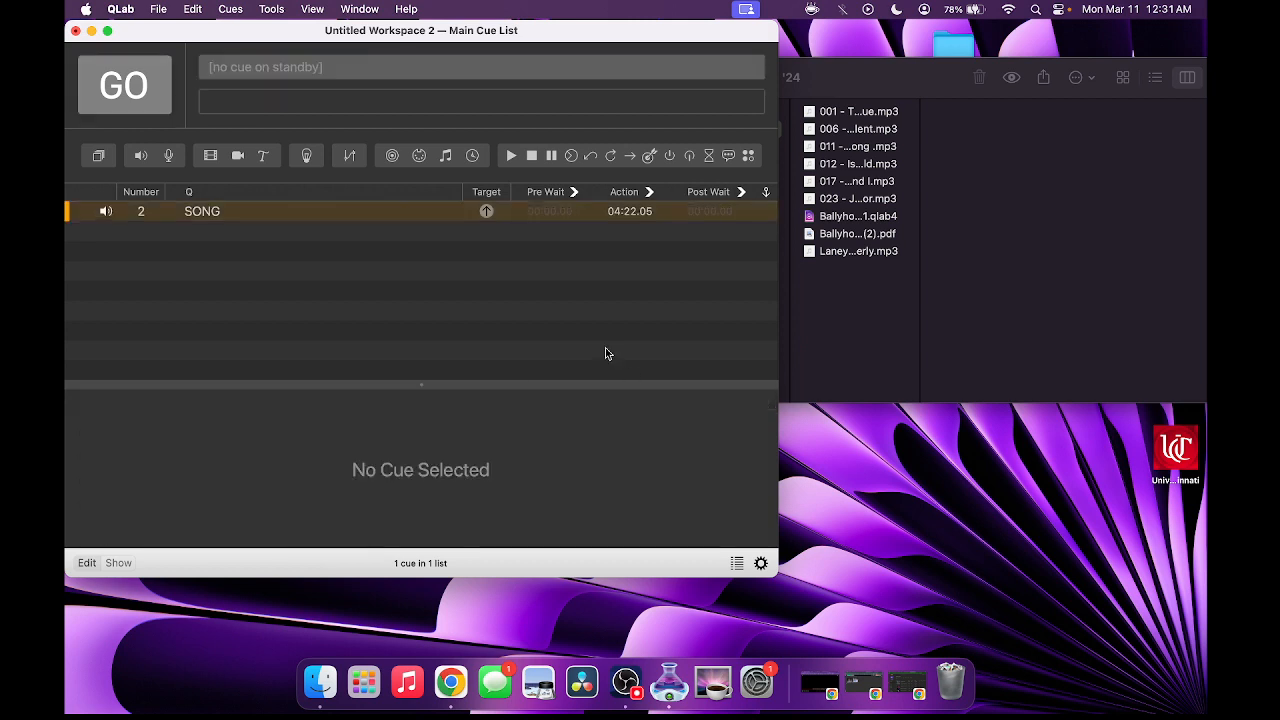
{"action": "left_click", "coordinate": [575, 219]}
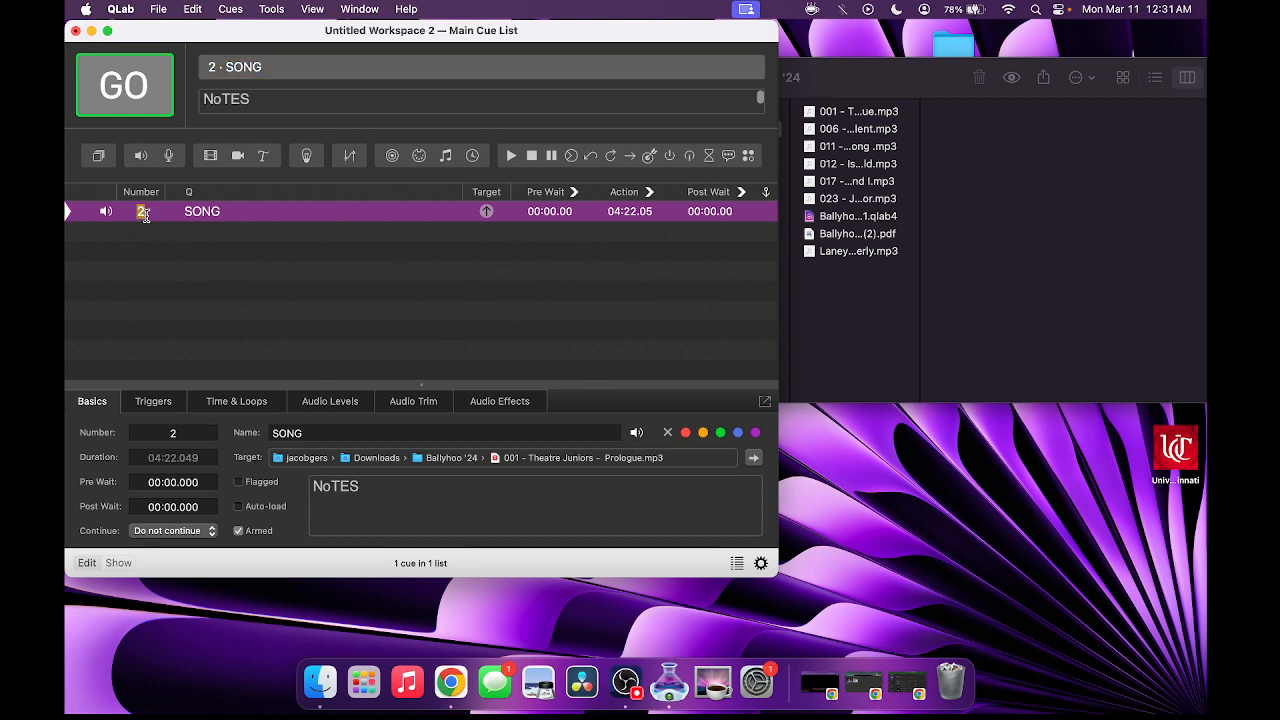
- Change the SONG cue's number from 2 to 100, then to ABC
{"action": "type", "text": "100"}
{"action": "key", "text": "Return"}
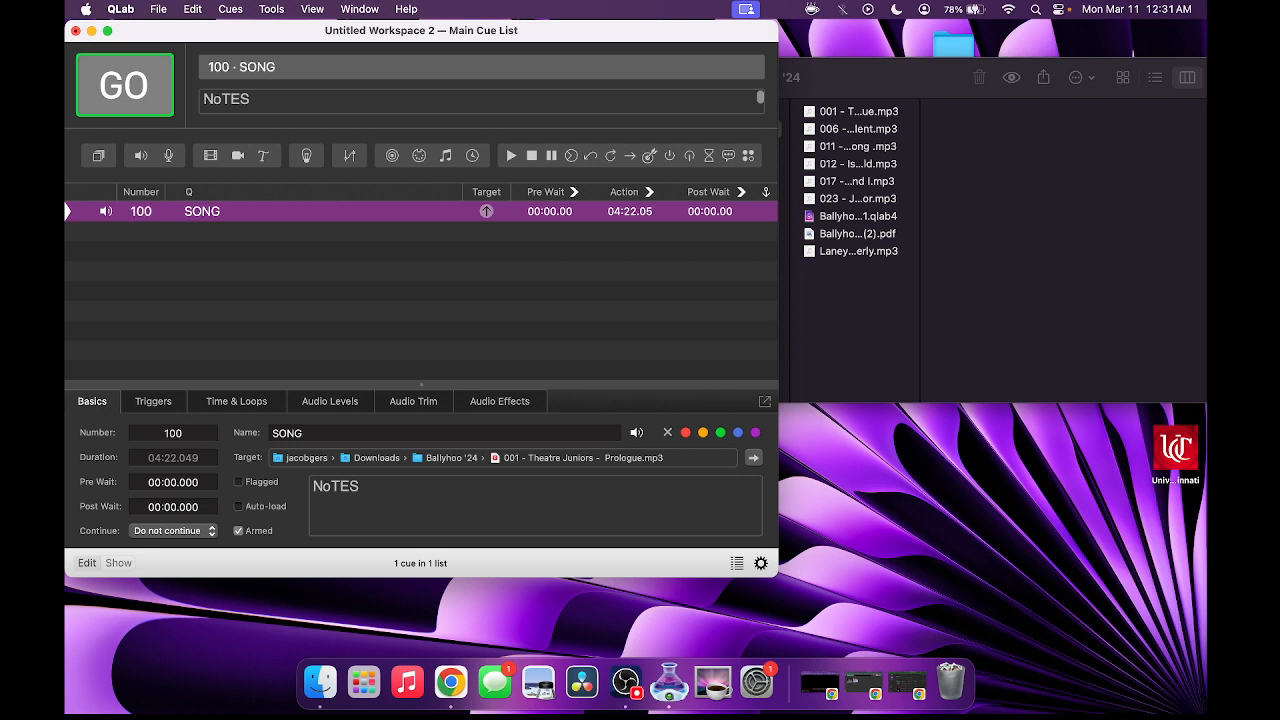
{"action": "double_click", "coordinate": [141, 211]}
{"action": "type", "text": "ABC"}
{"action": "key", "text": "Return"}
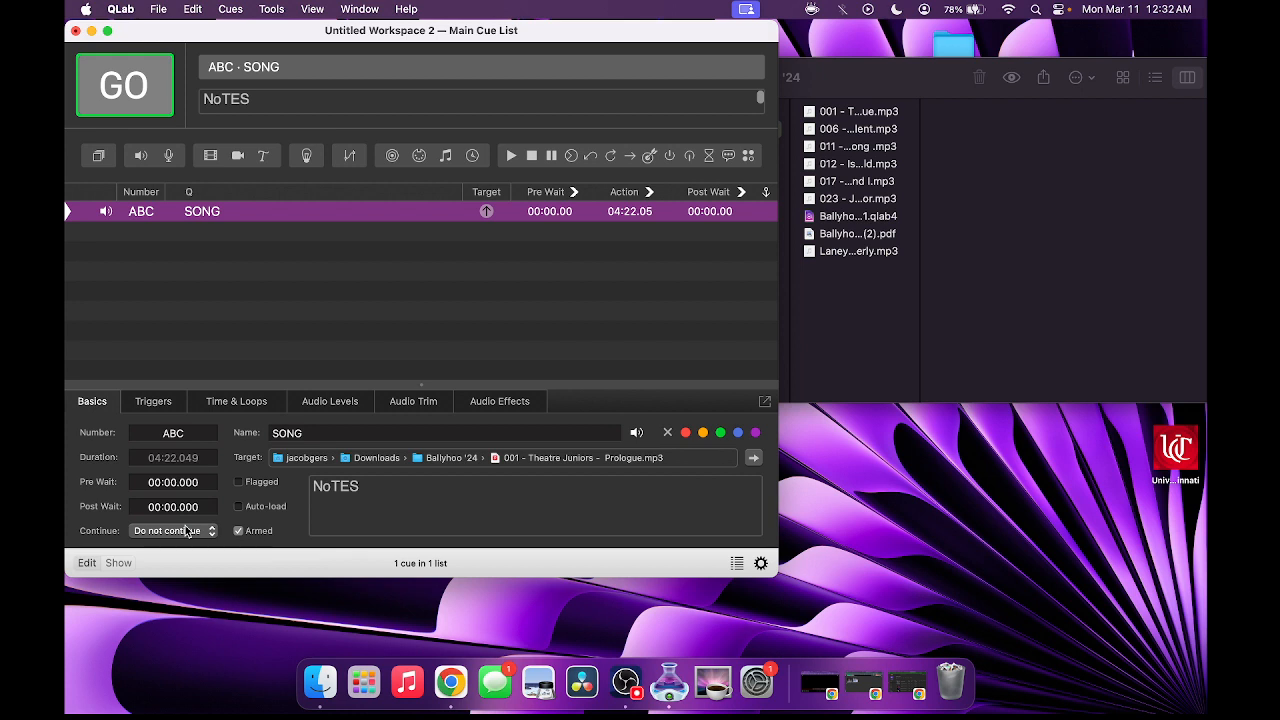
- Show the SONG cue's Time & Loops settings: start 00:00.000, end 04:22.049, play count 1
{"action": "left_click", "coordinate": [186, 531]}
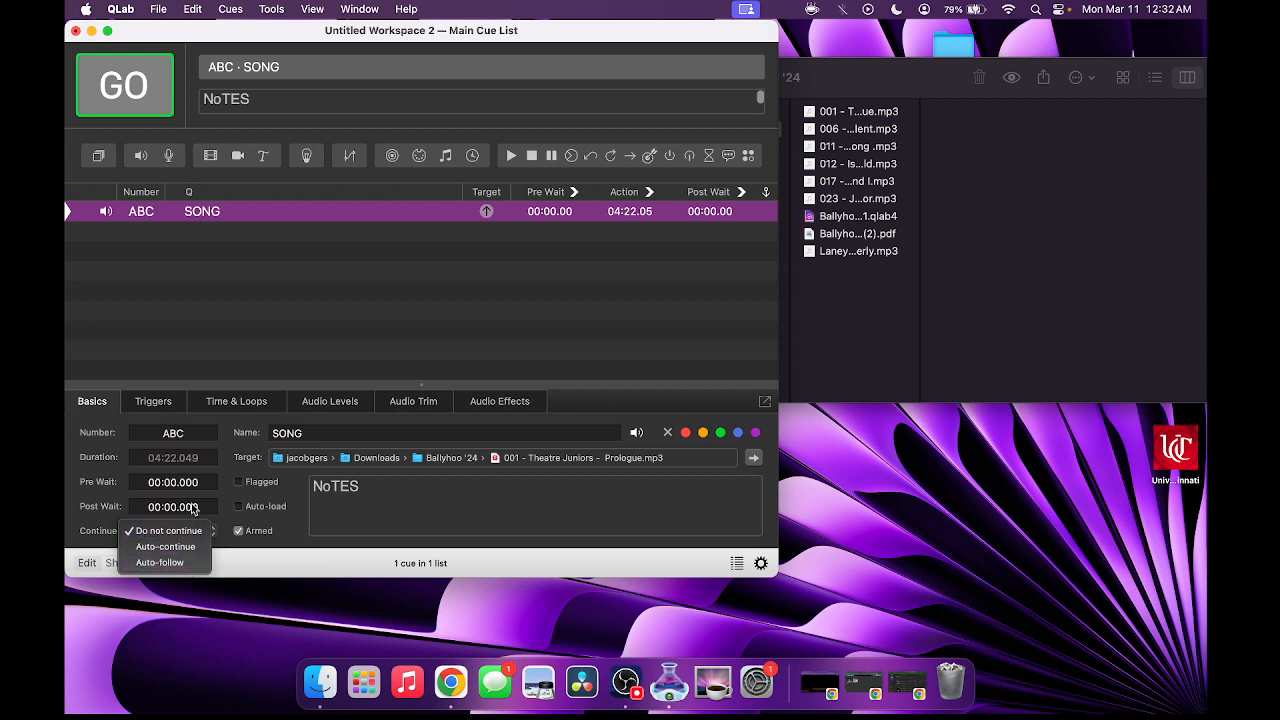
{"action": "left_click", "coordinate": [210, 355]}
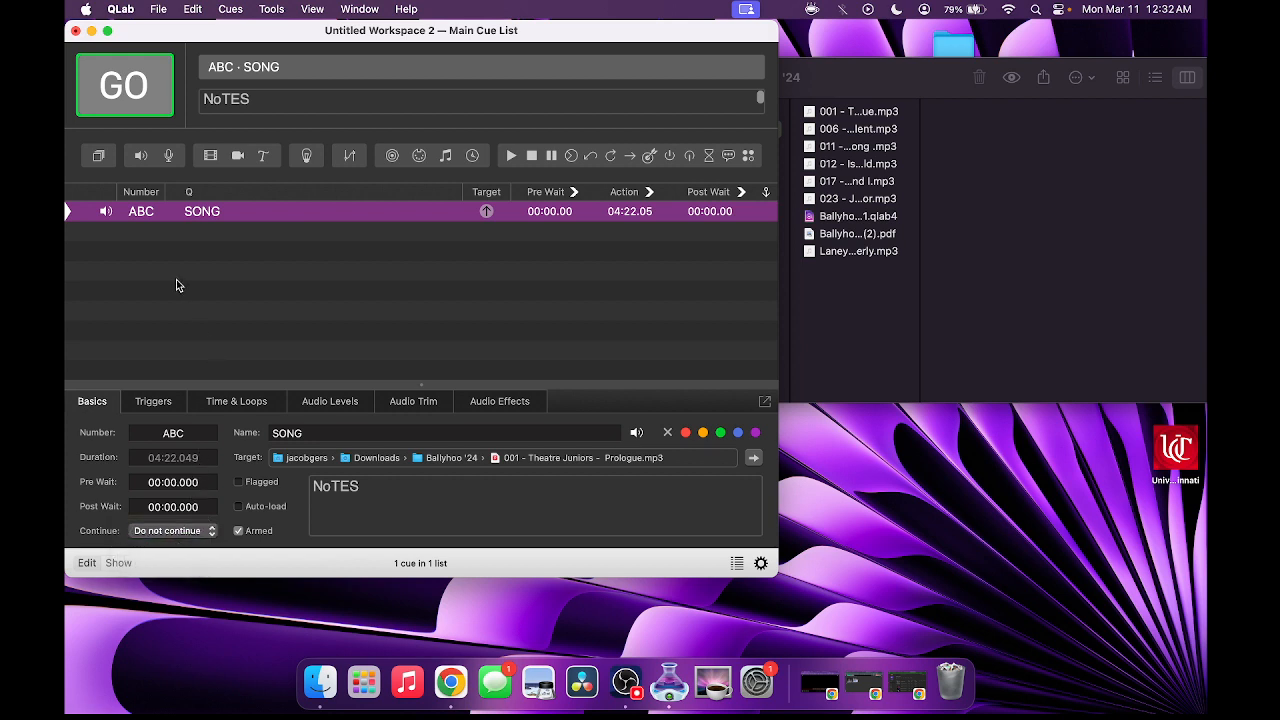
{"action": "left_click", "coordinate": [153, 403]}
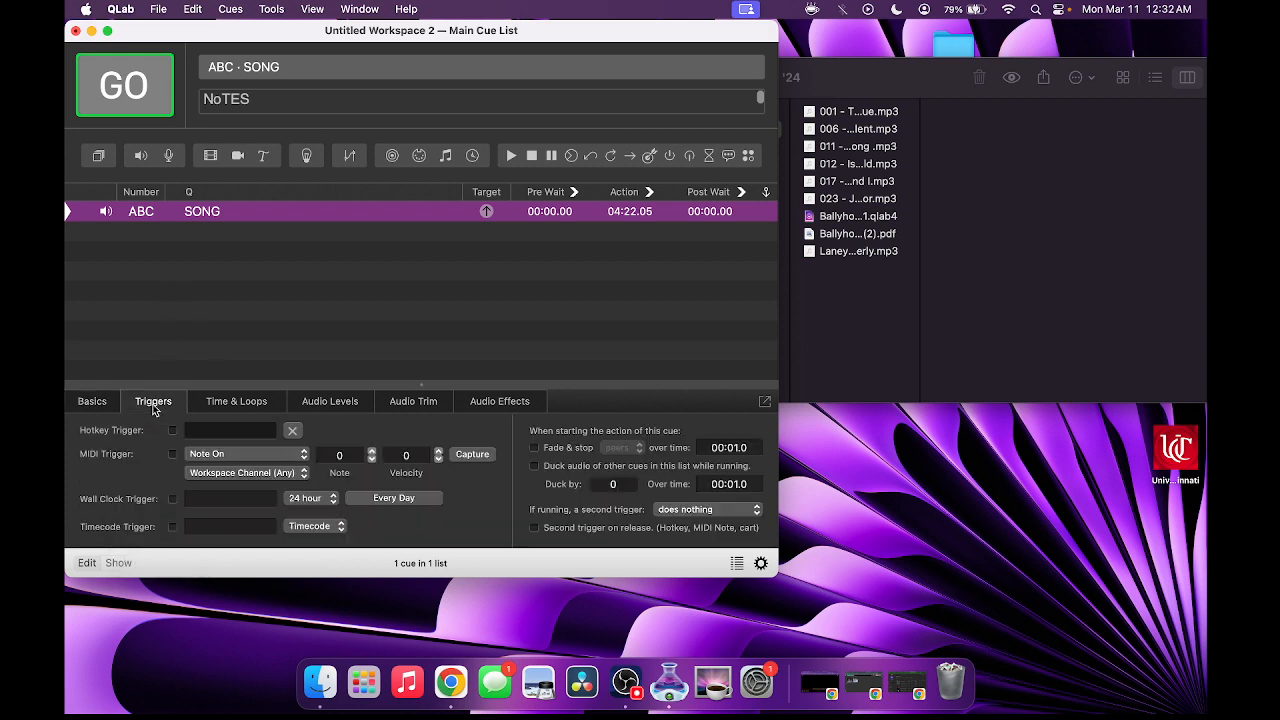
{"action": "left_click", "coordinate": [240, 400]}
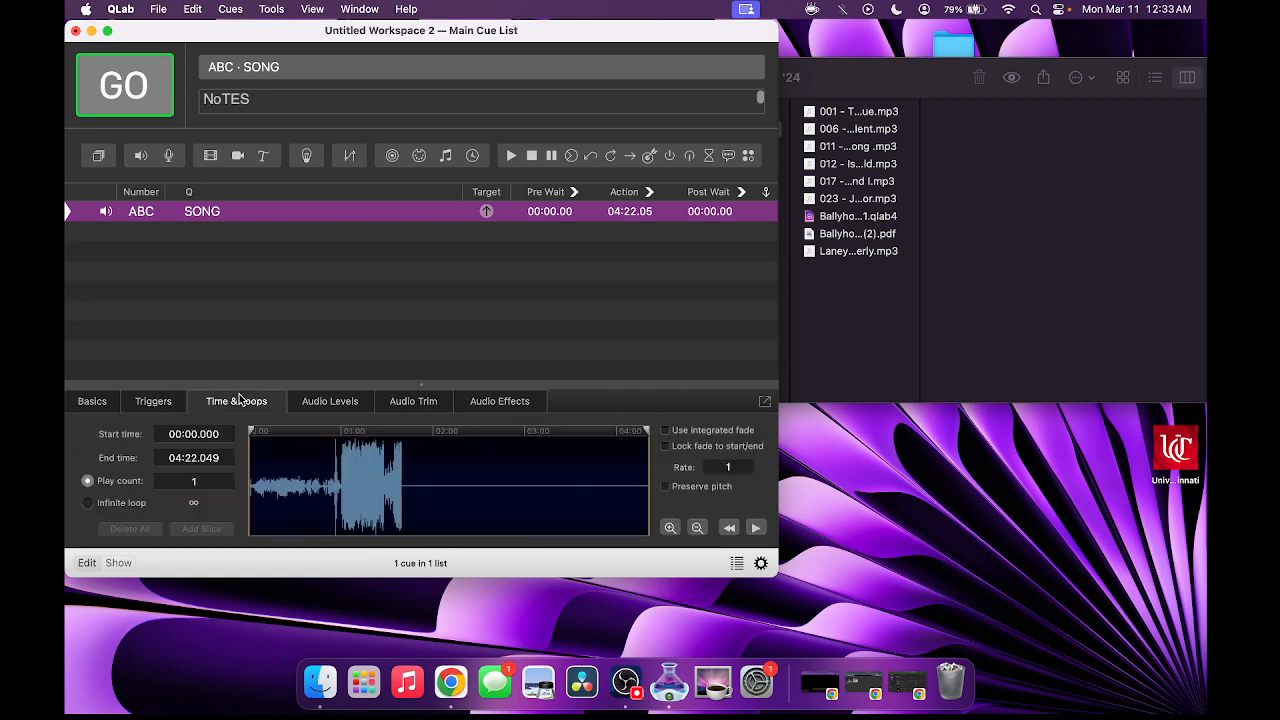
- Trim the SONG cue to start at 00:10 and end at 04:12.049
{"action": "left_click", "coordinate": [198, 433]}
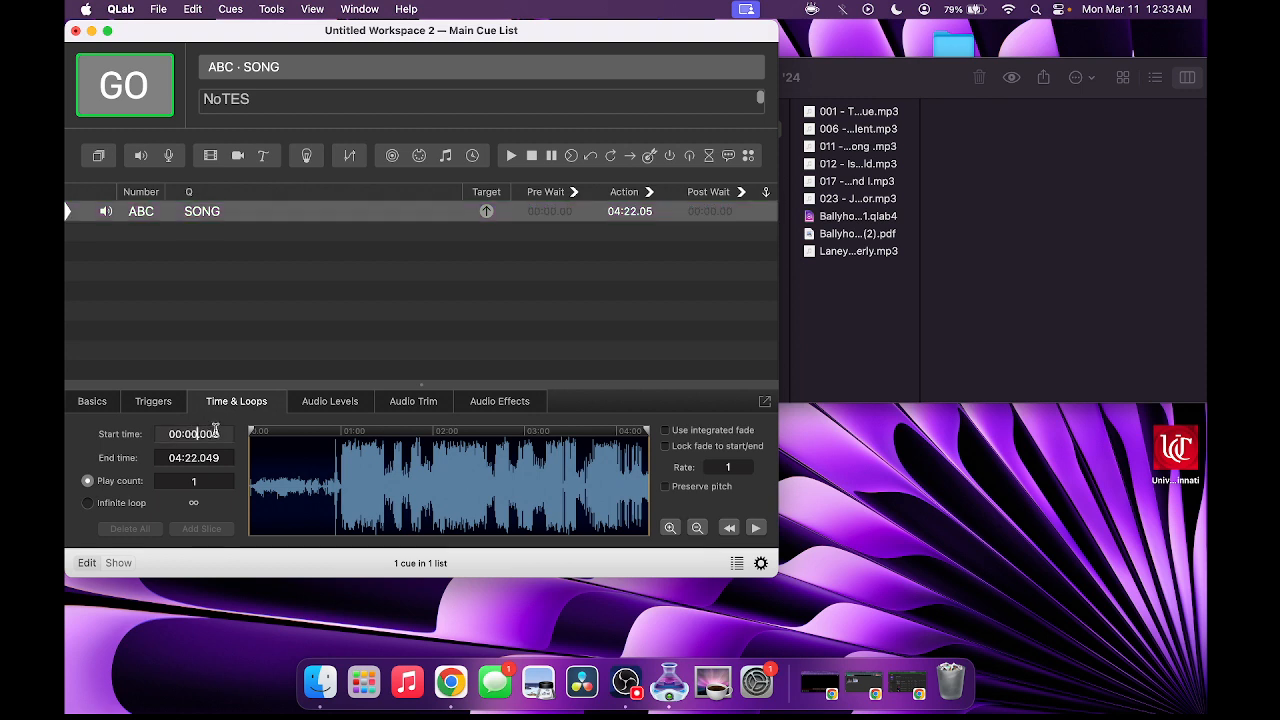
{"action": "key", "text": "BackSpace"}
{"action": "key", "text": "BackSpace"}
{"action": "type", "text": "10"}
{"action": "key", "text": "Return"}
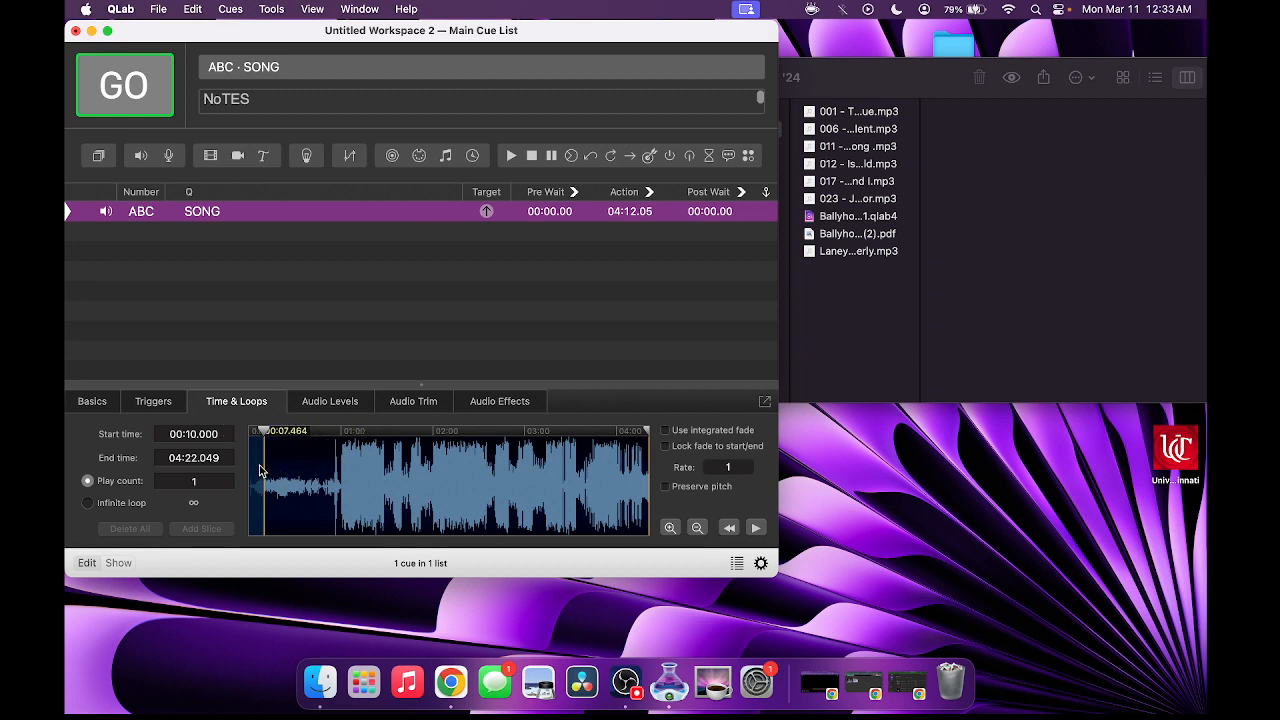
{"action": "left_click", "coordinate": [191, 456]}
{"action": "key", "text": "BackSpace"}
{"action": "key", "text": "BackSpace"}
{"action": "type", "text": "12"}
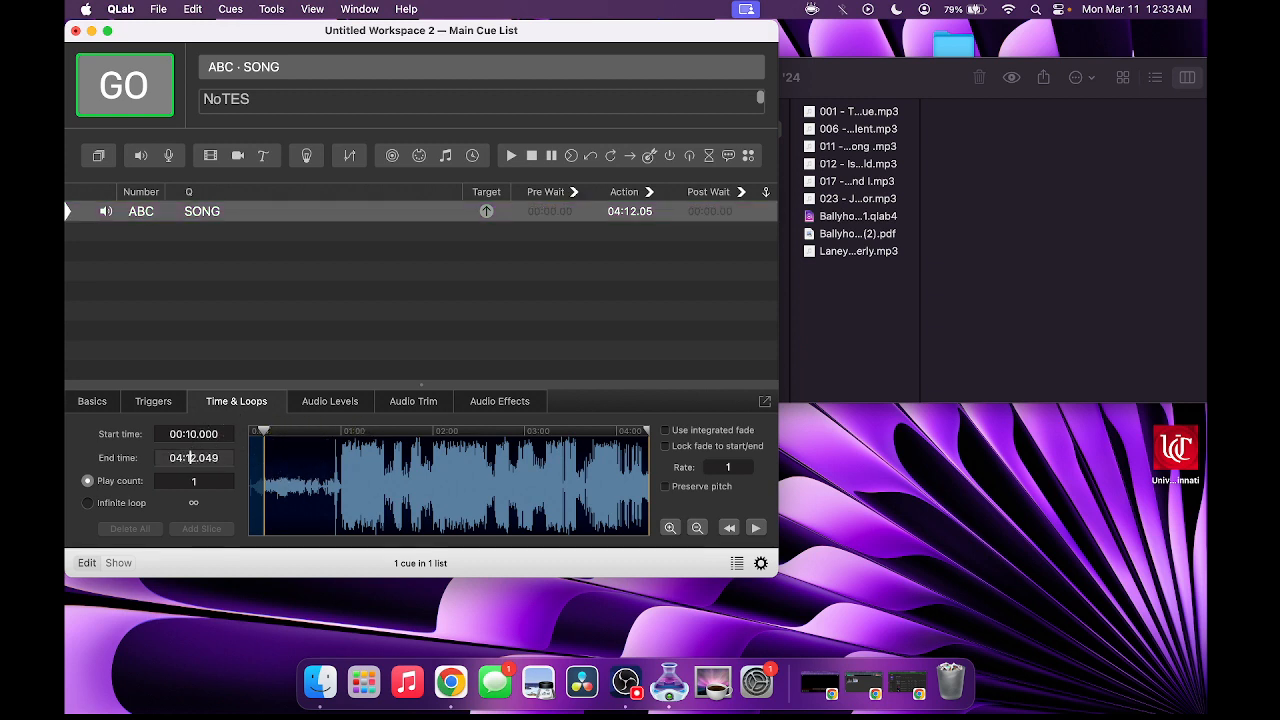
{"action": "key", "text": "Return"}
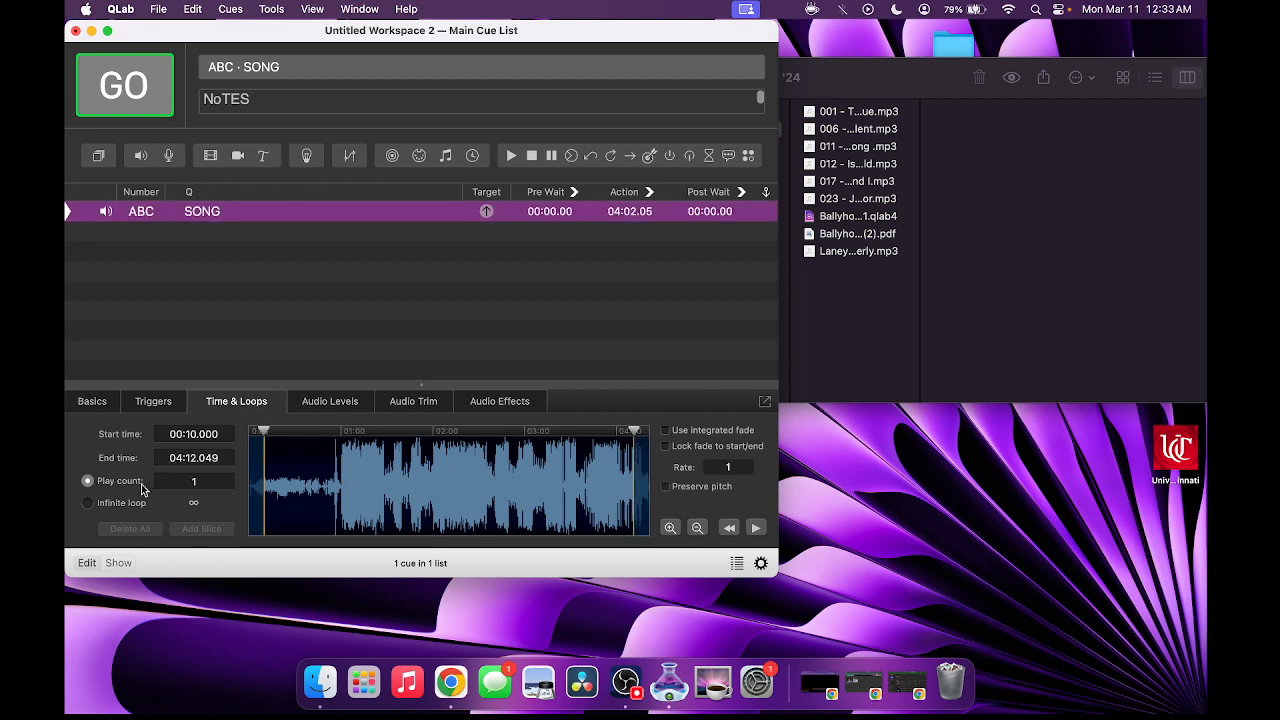
- Make the cue loop infinitely and enable its integrated fade, lowering the end level
{"action": "left_click", "coordinate": [190, 480]}
{"action": "type", "text": "12"}
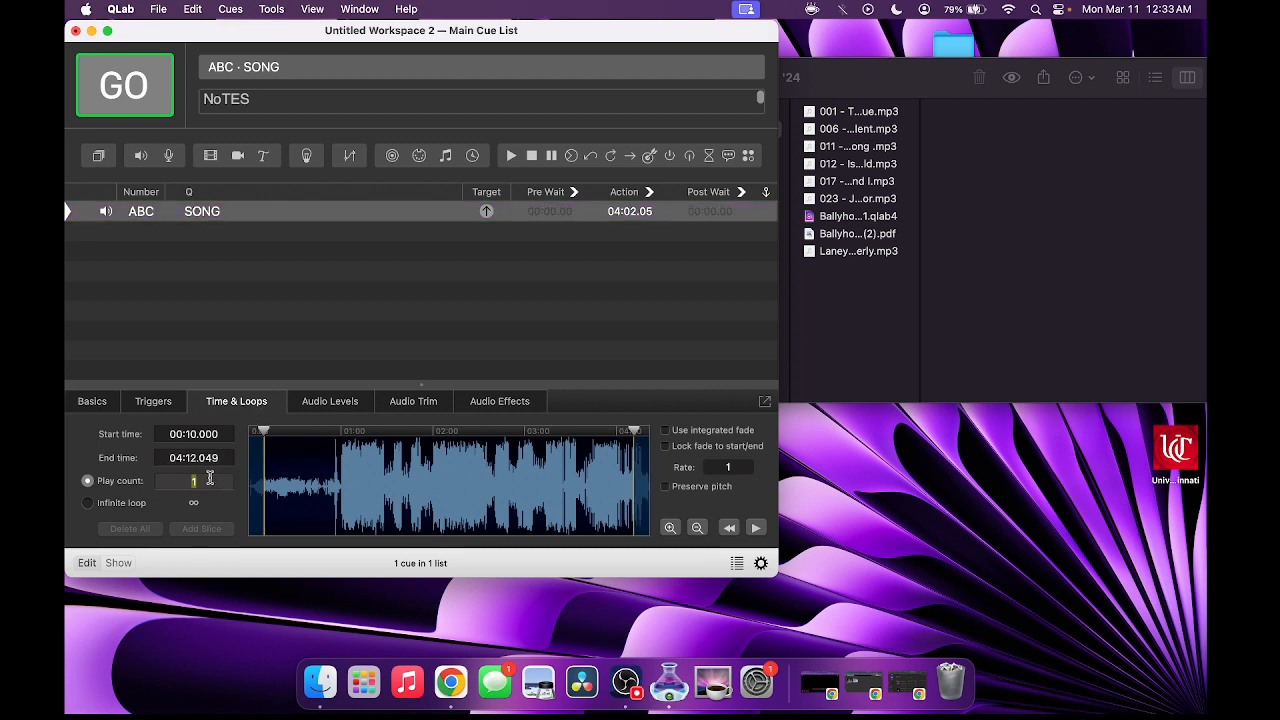
{"action": "key", "text": "Return"}
{"action": "left_click", "coordinate": [116, 504]}
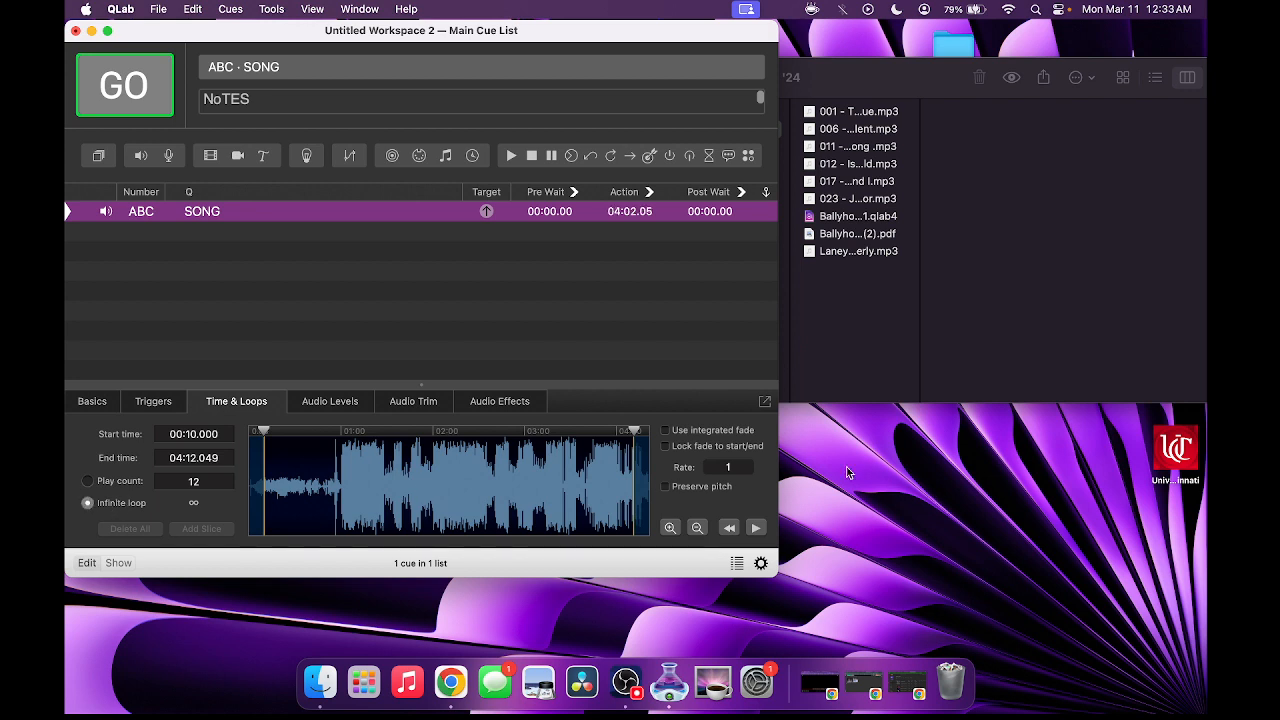
{"action": "left_click", "coordinate": [666, 430]}
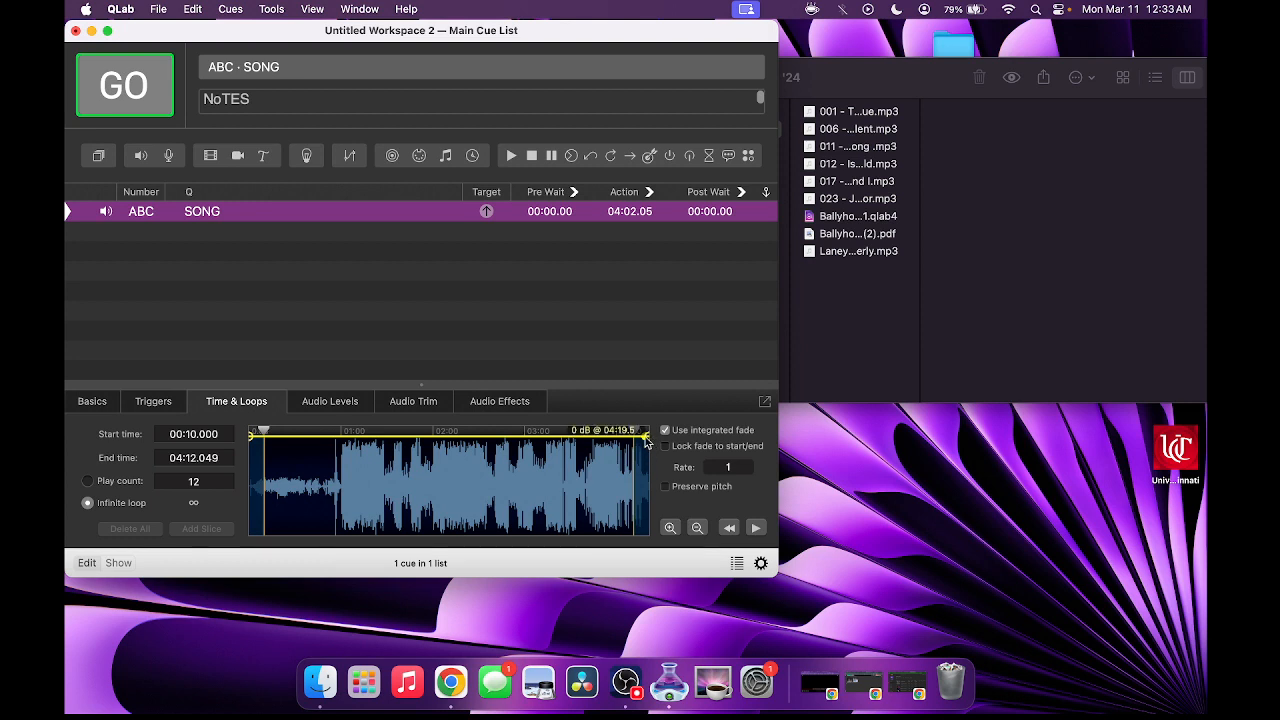
{"action": "left_click_drag", "start_coordinate": [648, 436], "coordinate": [647, 449]}
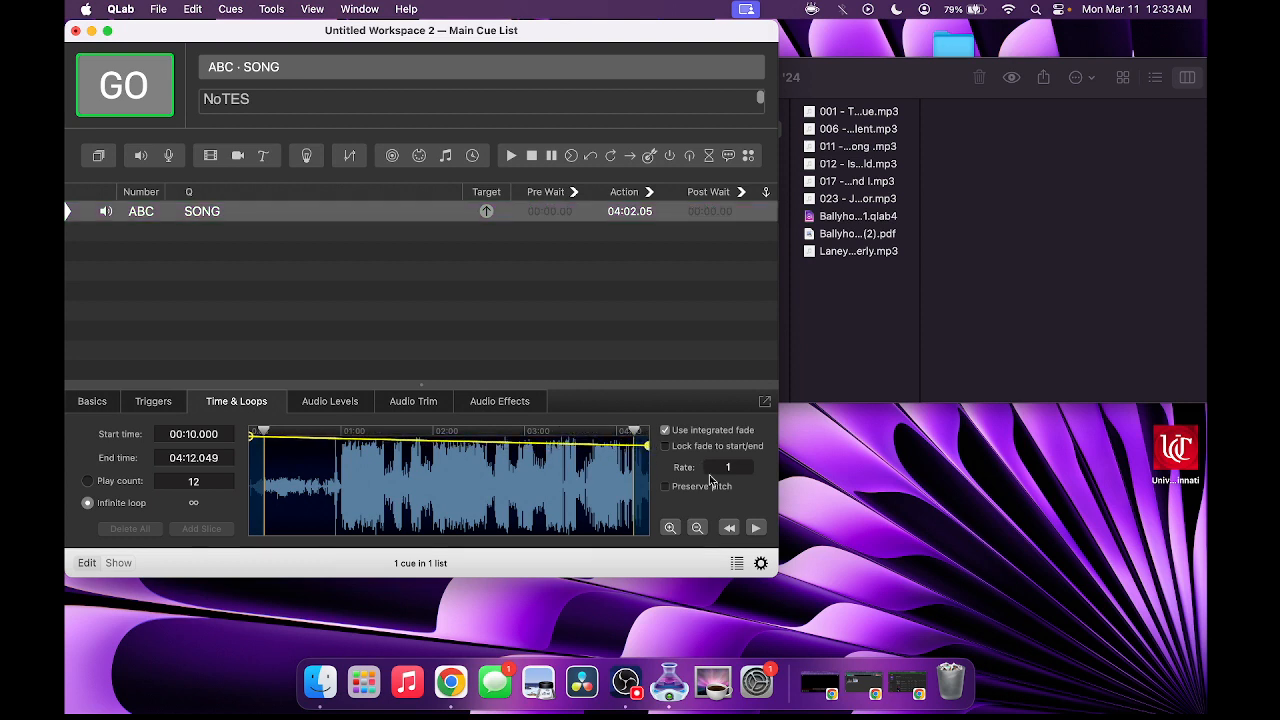
- Speed the cue's playback up to rate 1.33 with pitch preserved
{"action": "left_click_drag", "start_coordinate": [721, 469], "coordinate": [723, 436]}
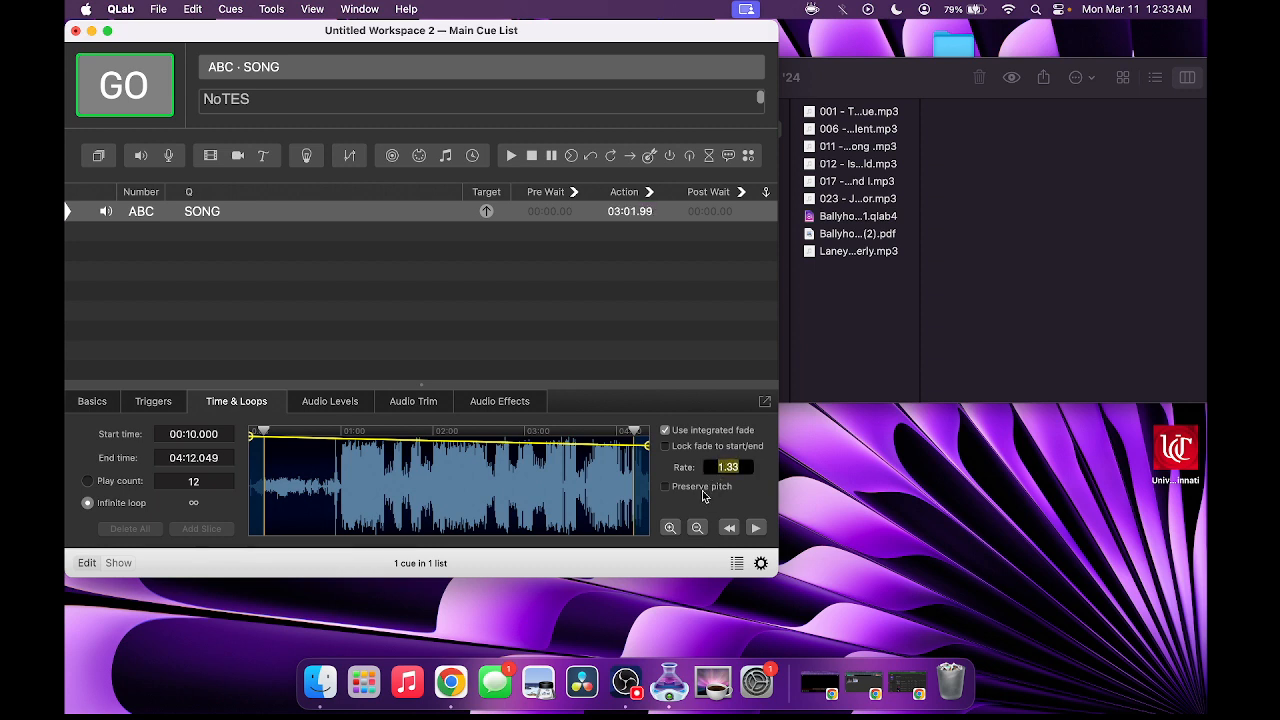
{"action": "left_click", "coordinate": [677, 492]}
{"action": "left_click", "coordinate": [356, 402]}
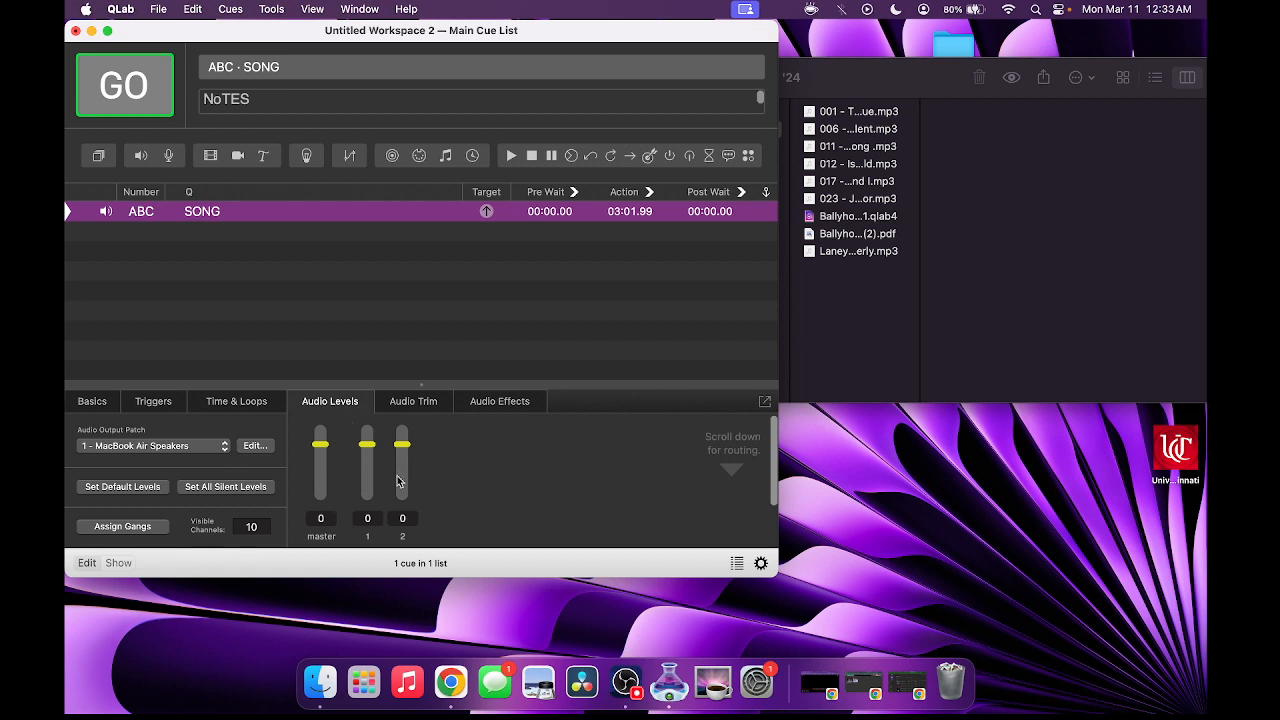
- Preview the SONG cue, pulling its master level far down while it plays, then stop it
{"action": "key", "text": "space"}
{"action": "left_click", "coordinate": [308, 214]}
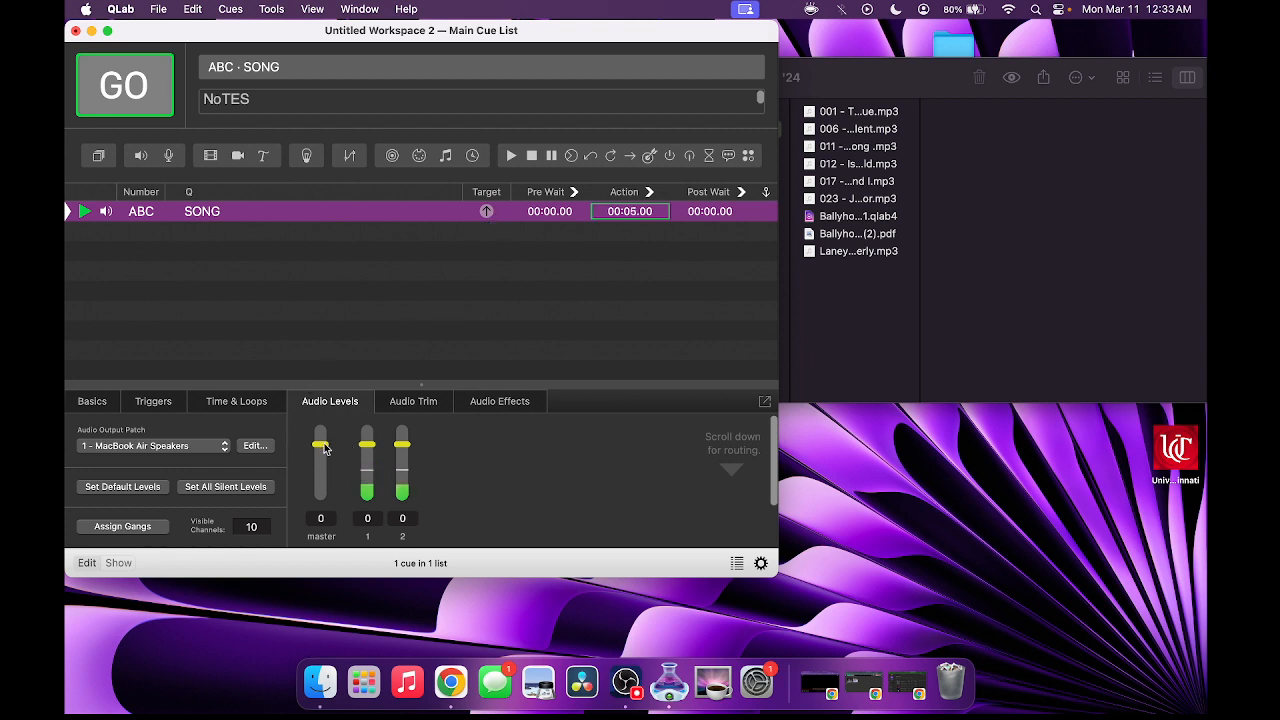
{"action": "left_click_drag", "start_coordinate": [324, 449], "coordinate": [321, 497]}
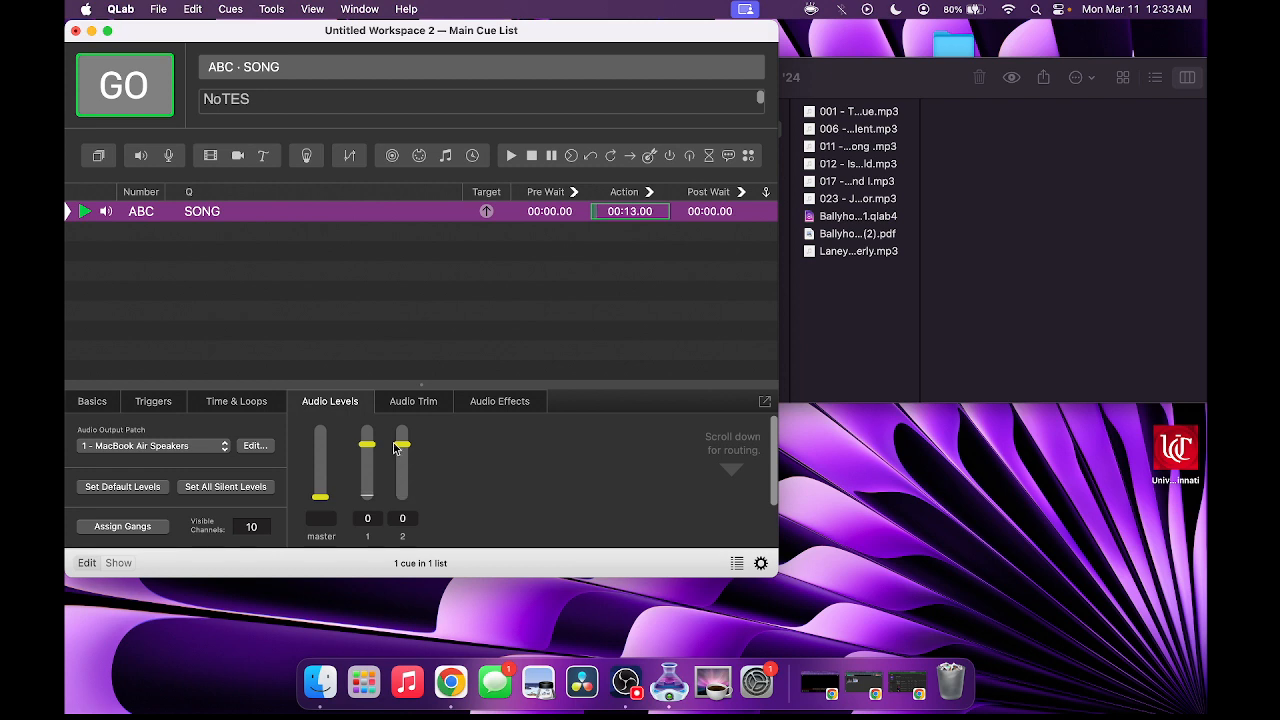
{"action": "key", "text": "Escape"}
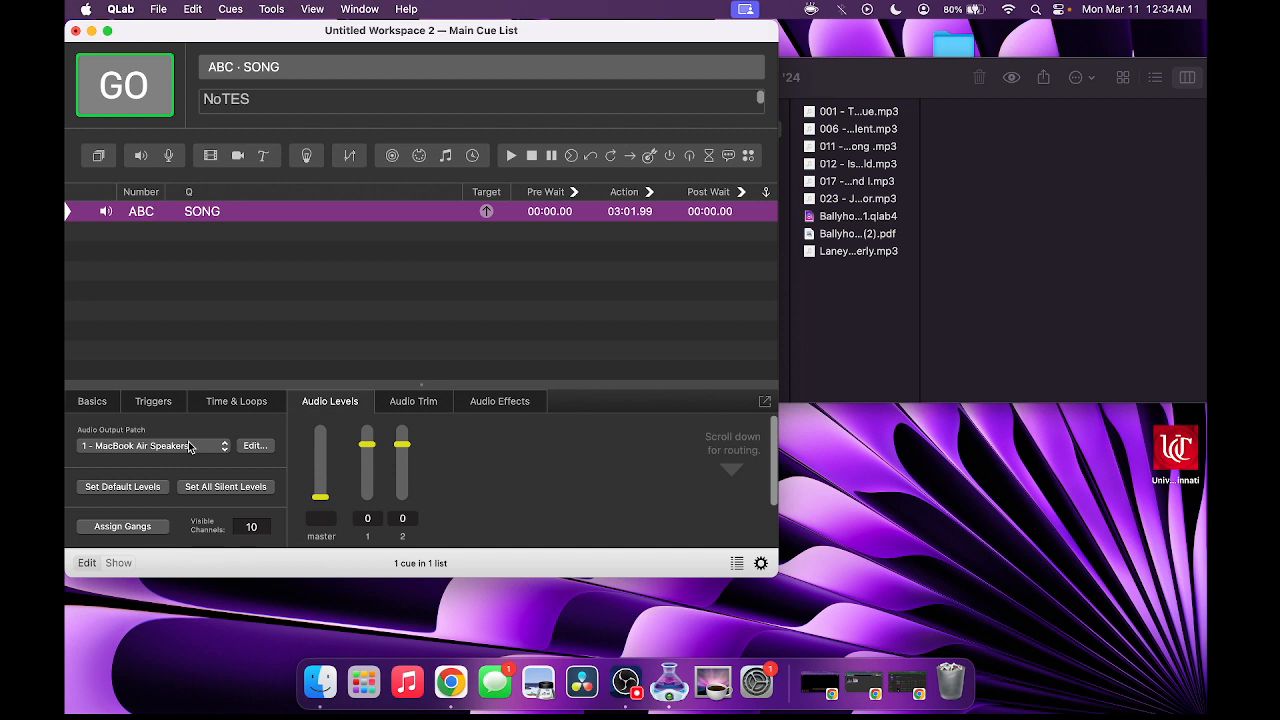
- Check the output patch, left on MacBook Air Speakers, and view the Audio Trim settings
{"action": "left_click", "coordinate": [189, 446]}
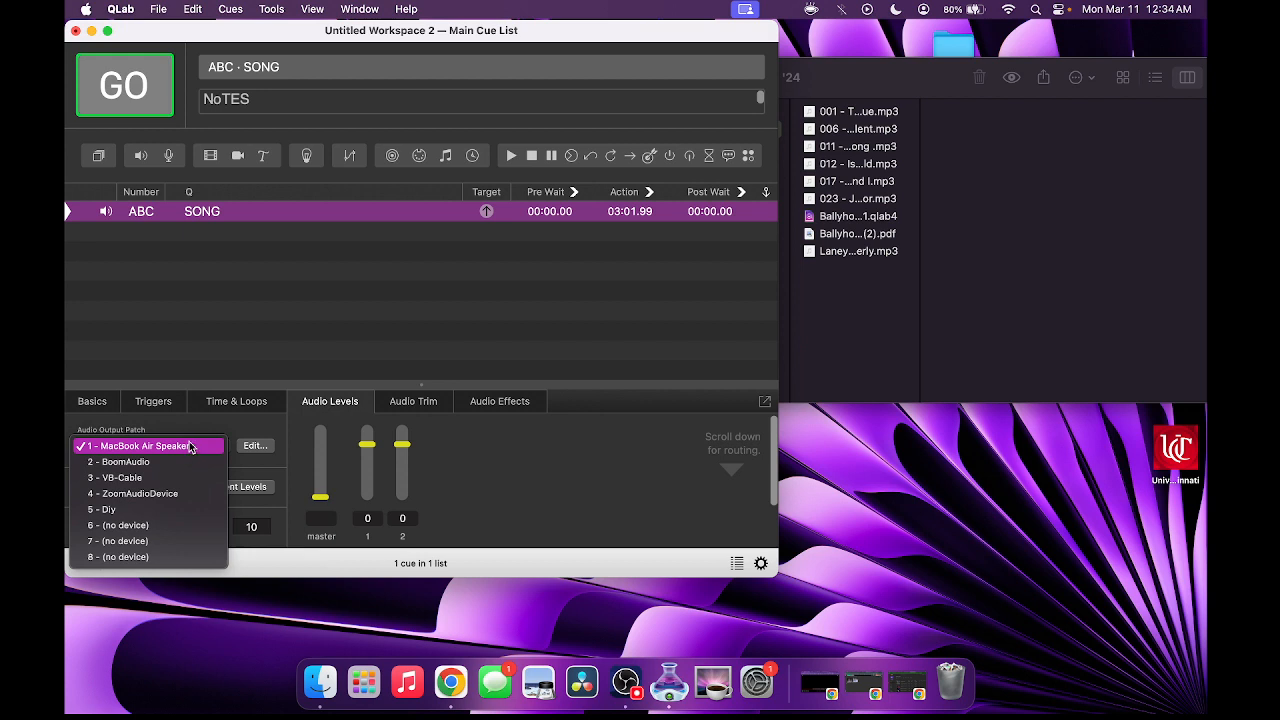
{"action": "left_click", "coordinate": [232, 212]}
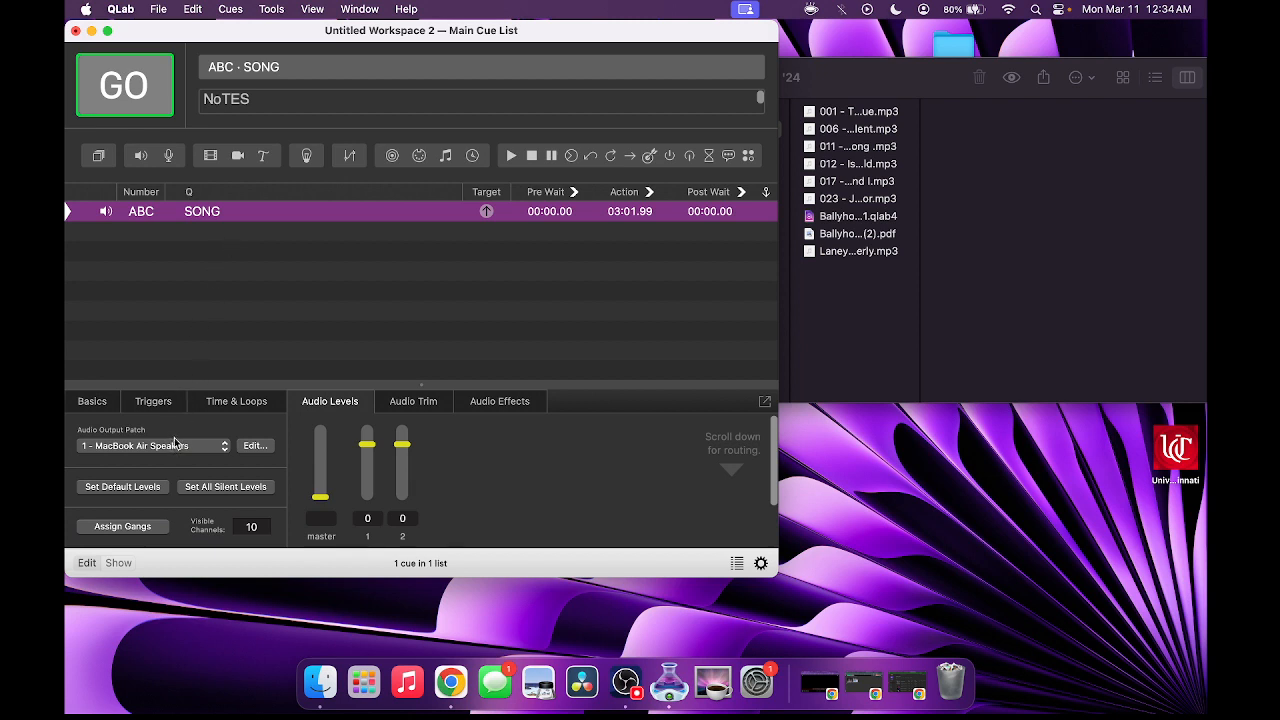
{"action": "left_click", "coordinate": [395, 396]}
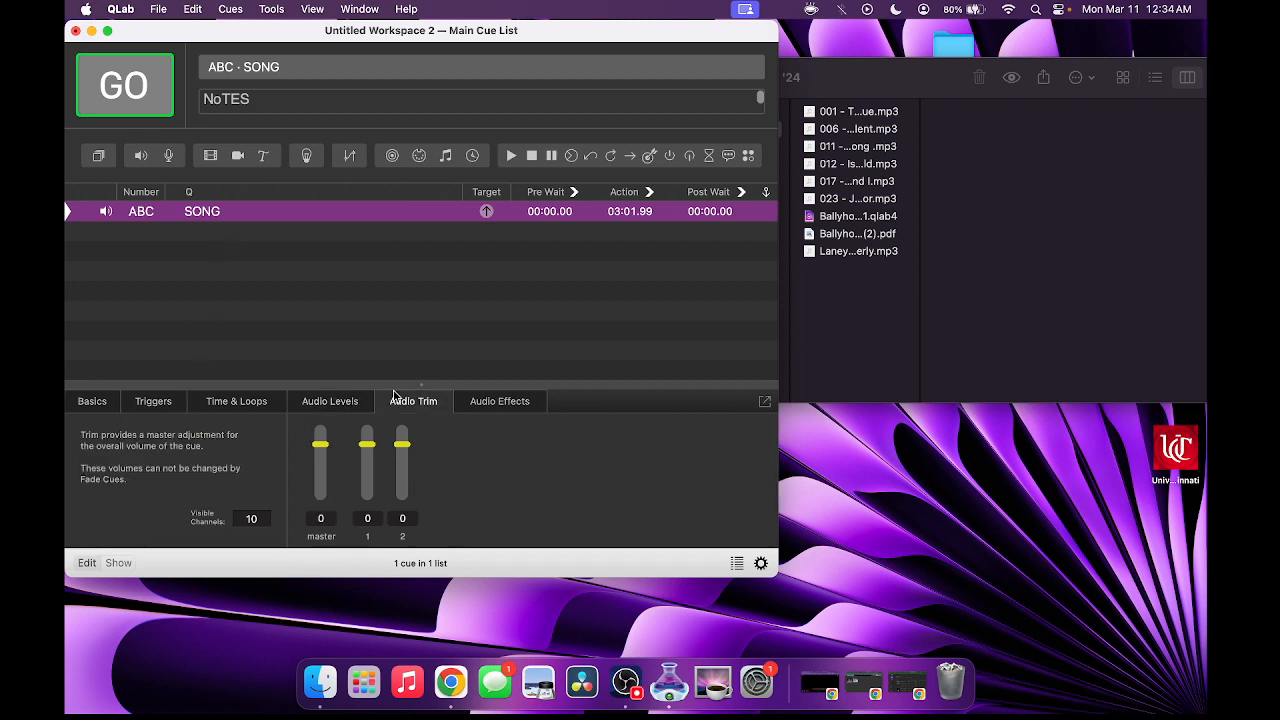
- Return via Audio Effects and Audio Levels to the SONG cue's Basics tab, showing number, name, target and notes
{"action": "left_click", "coordinate": [477, 405]}
{"action": "left_click", "coordinate": [364, 400]}
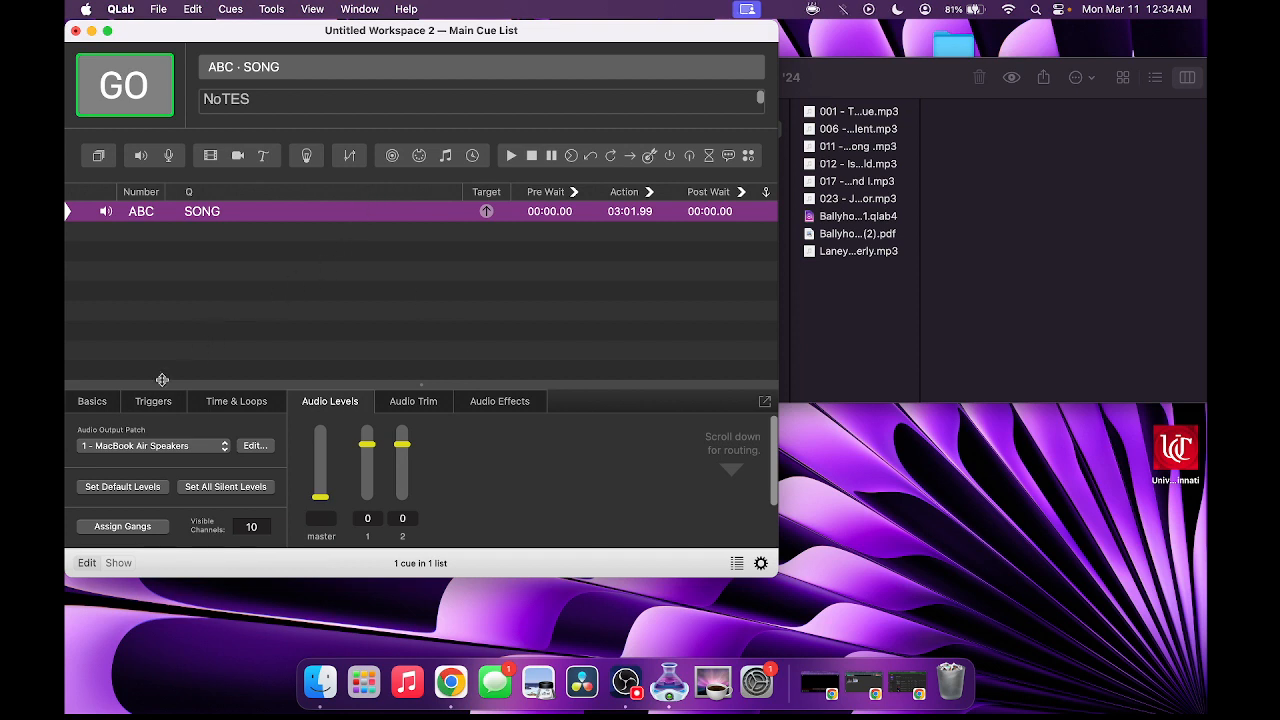
{"action": "left_click", "coordinate": [95, 401]}
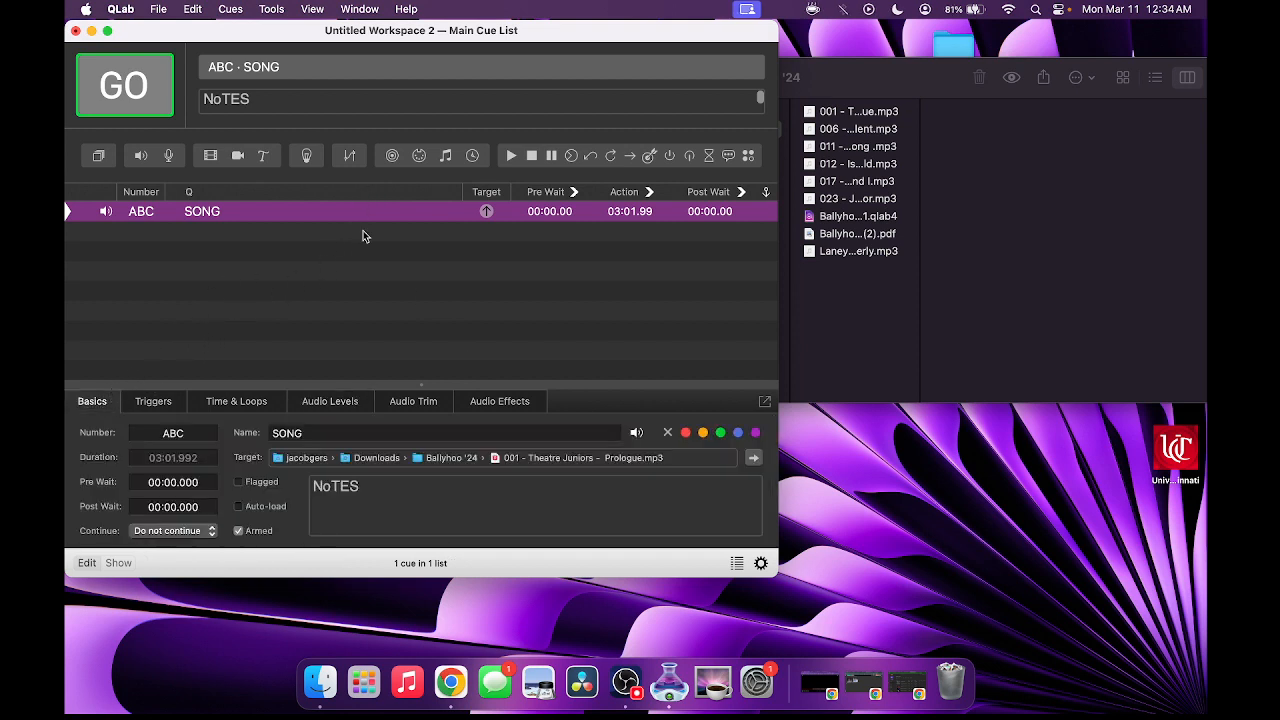
- Add the 012 Part of Your World mp3 from Finder as cue 1
{"action": "left_click", "coordinate": [872, 163]}
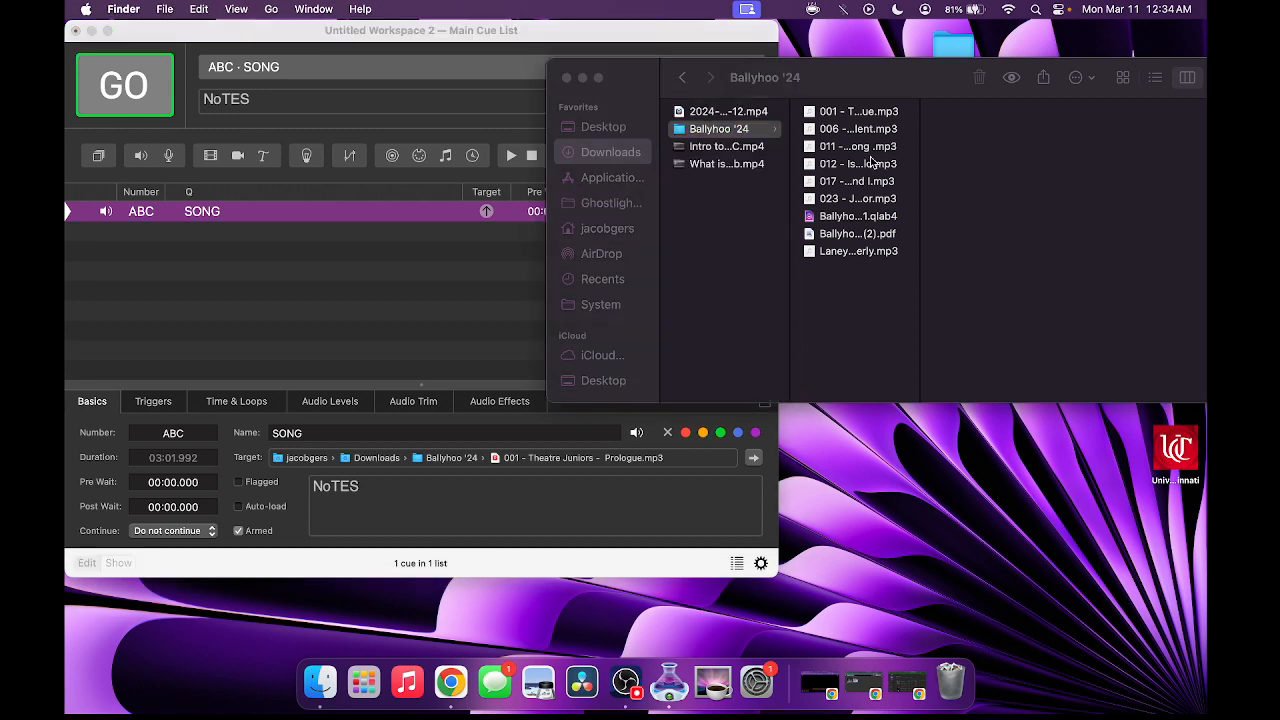
{"action": "left_click_drag", "start_coordinate": [872, 163], "coordinate": [370, 231]}
{"action": "left_click", "coordinate": [370, 231]}
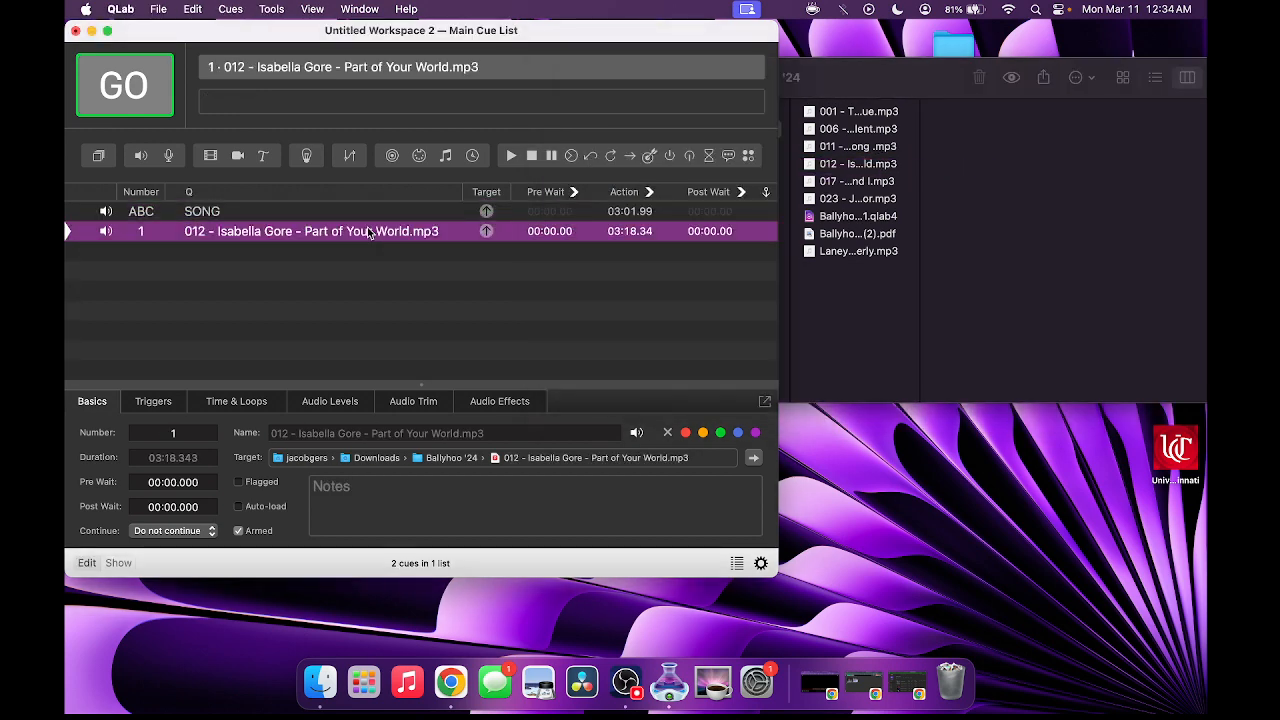
- Set the ABC SONG cue's Continue mode to Auto-follow
{"action": "left_click", "coordinate": [526, 218]}
{"action": "left_click", "coordinate": [166, 531]}
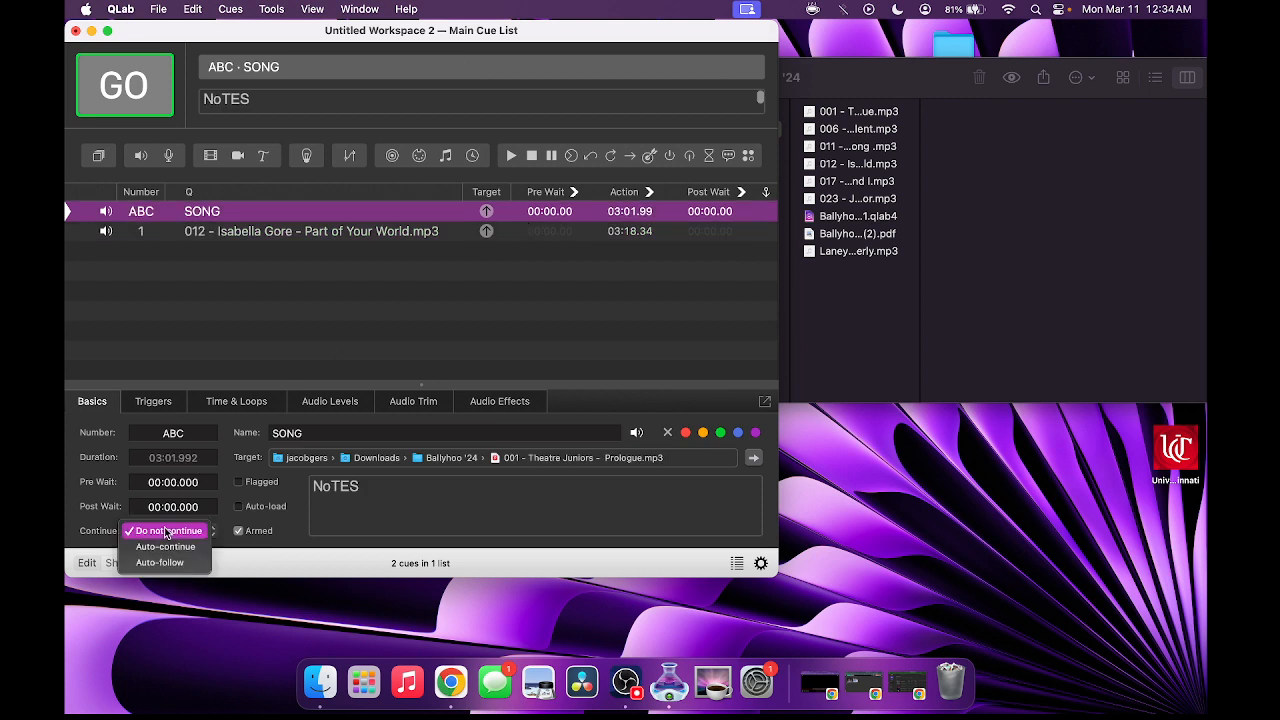
{"action": "left_click", "coordinate": [167, 562]}
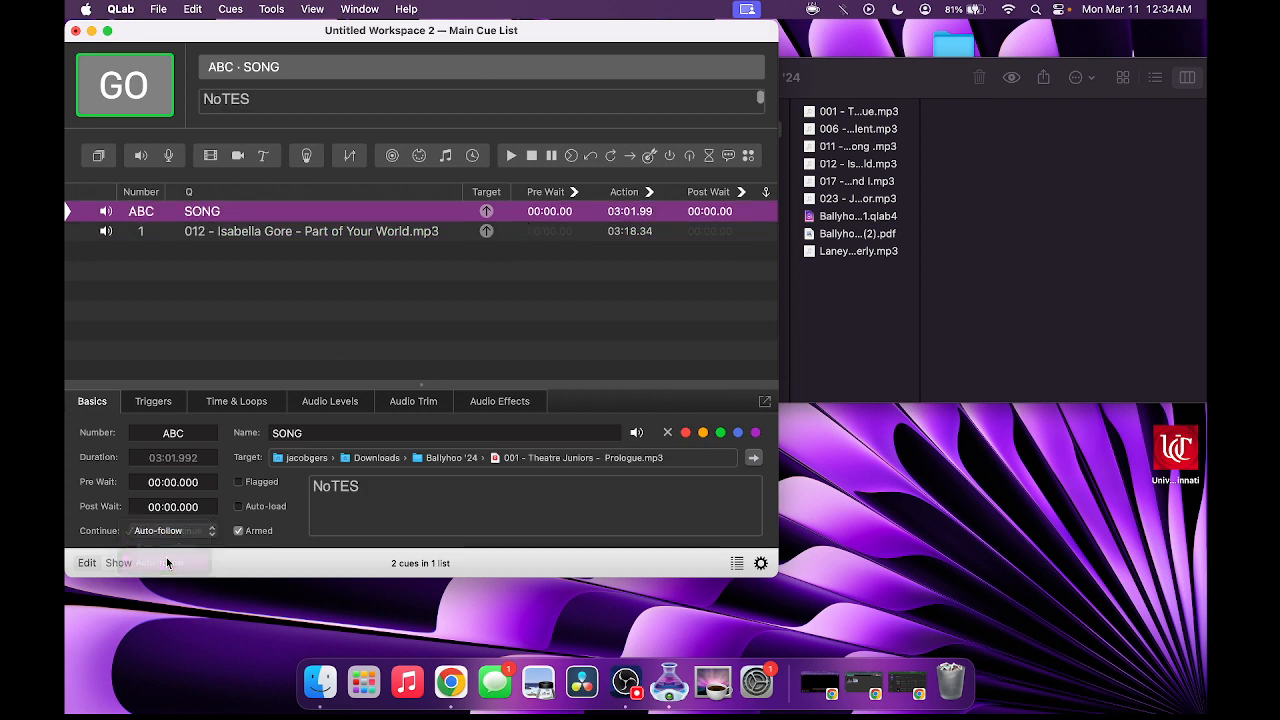